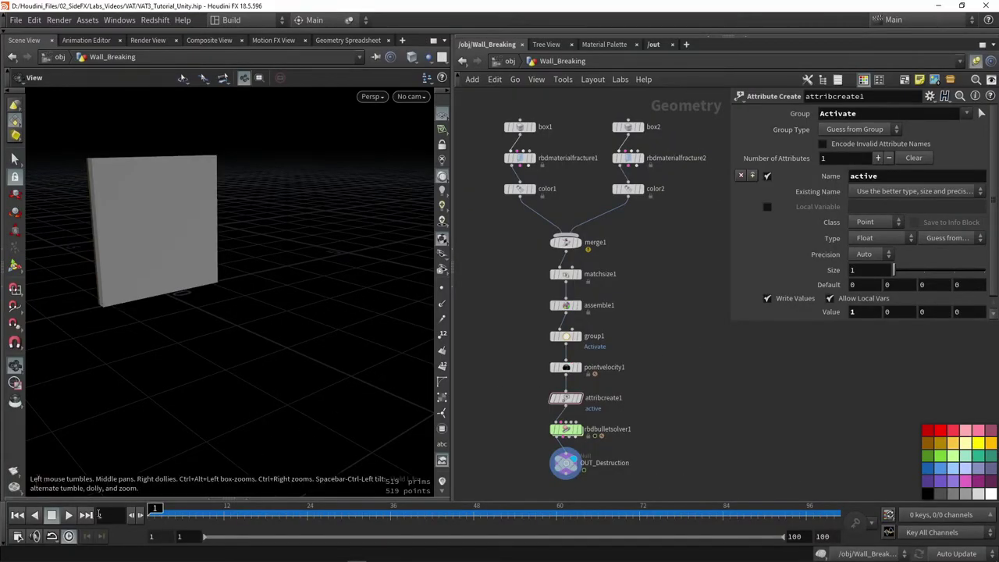
Play the wall-breaking simulation and orbit around the wall as it shatters.
left_click(69, 515)
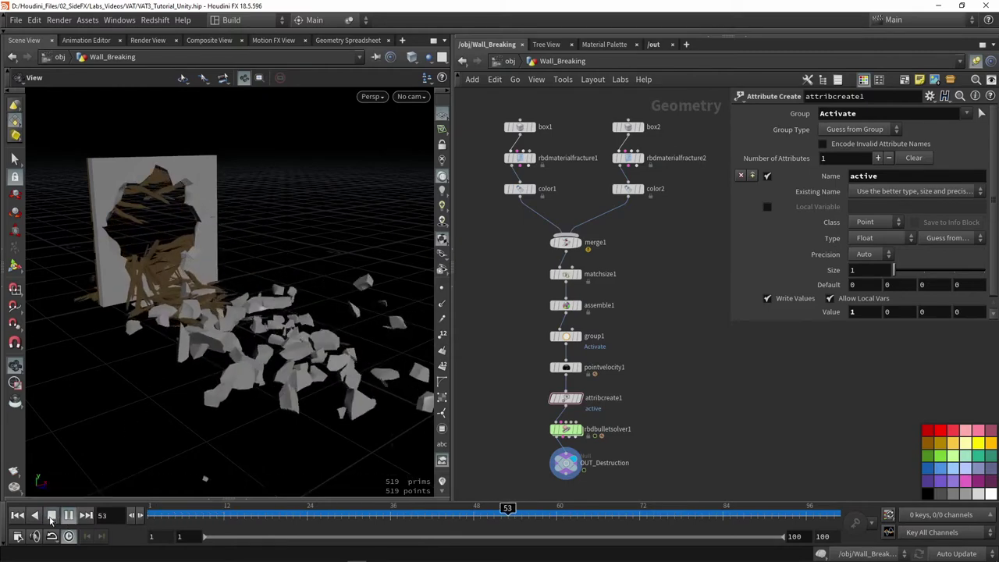
left_click_drag(175, 367, 186, 260)
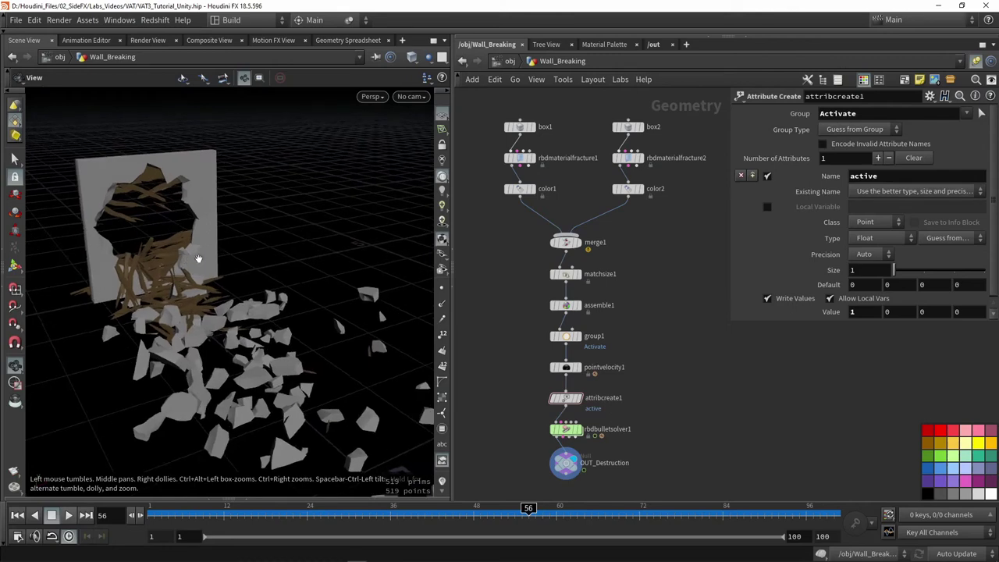
mouse_move(225, 299)
left_mouse_down()
mouse_move(257, 301)
mouse_move(226, 304)
left_mouse_up()
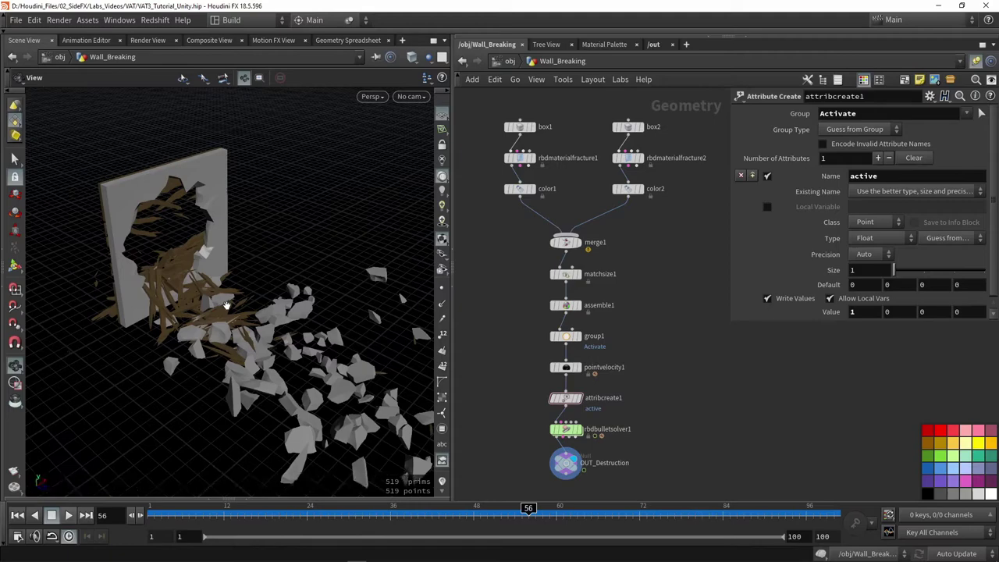
Review the concrete layer: box1, rbdmaterialfracture1's concrete fracture in wireframe, and color1's grey.
left_click(533, 127)
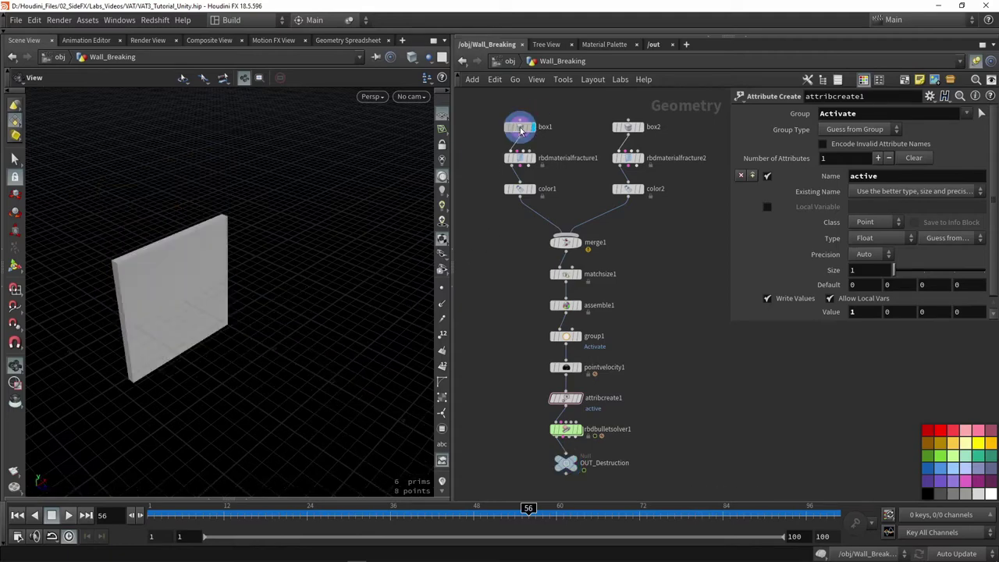
left_click(519, 126)
left_click_drag(163, 307, 239, 299)
left_click(508, 158)
left_click(531, 158)
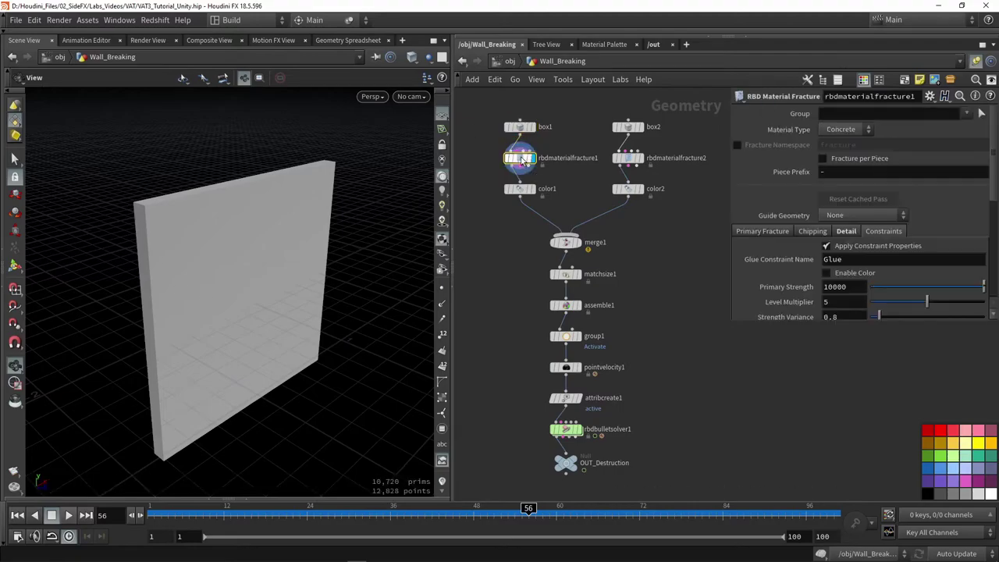
key("w")
mouse_move(298, 260)
left_mouse_down()
mouse_move(261, 287)
mouse_move(234, 223)
mouse_move(255, 251)
mouse_move(230, 259)
left_mouse_up()
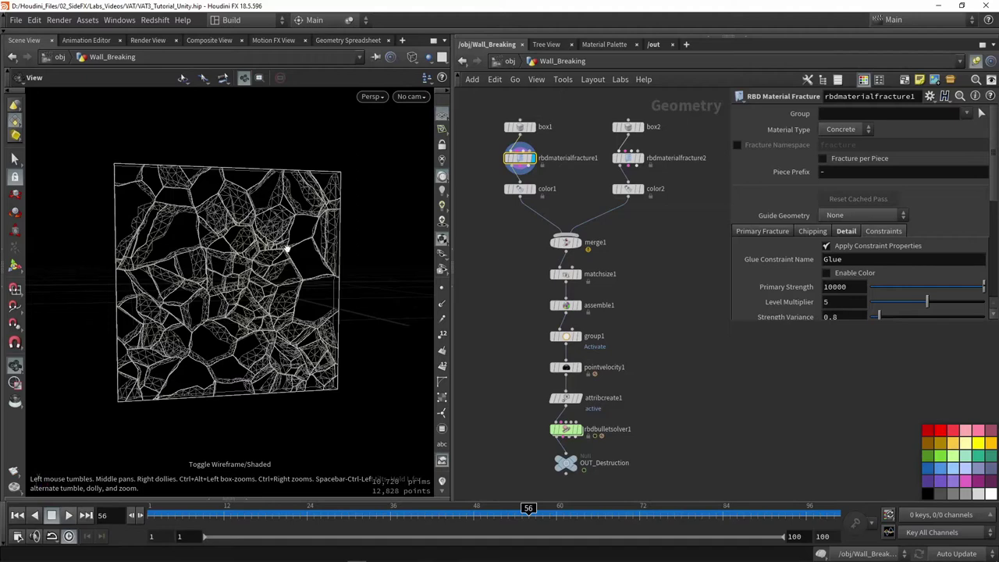
left_click(530, 192)
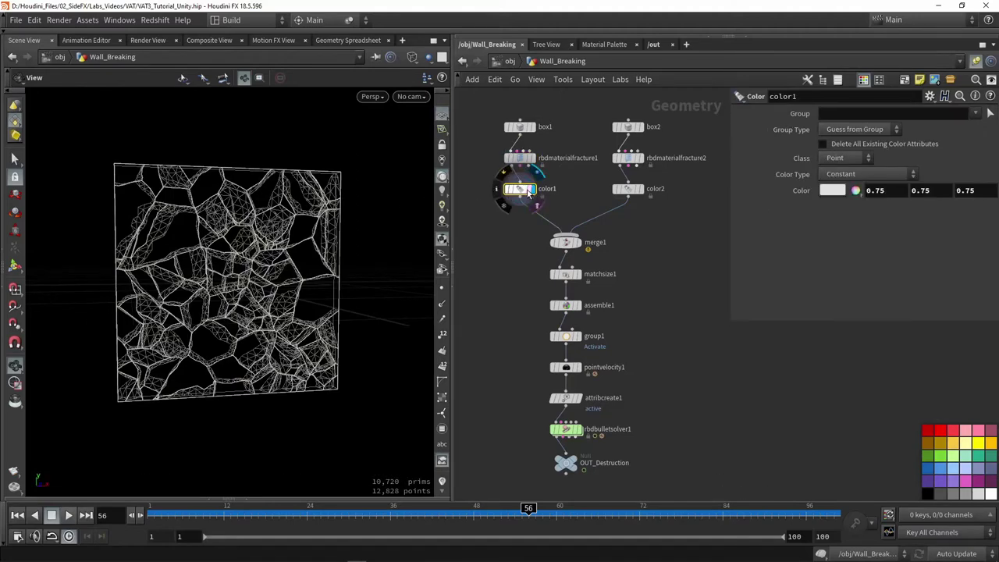
key("w")
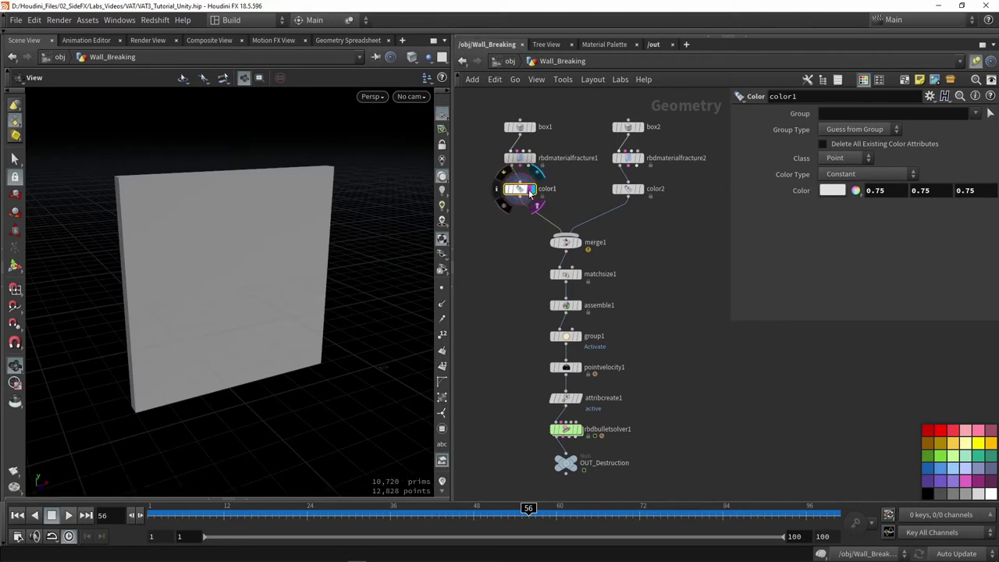
Review the wood layer: the thin box2 slab, rbdmaterialfracture2's wood grain fracture, and color2's brown.
middle_click_drag(533, 227, 492, 268)
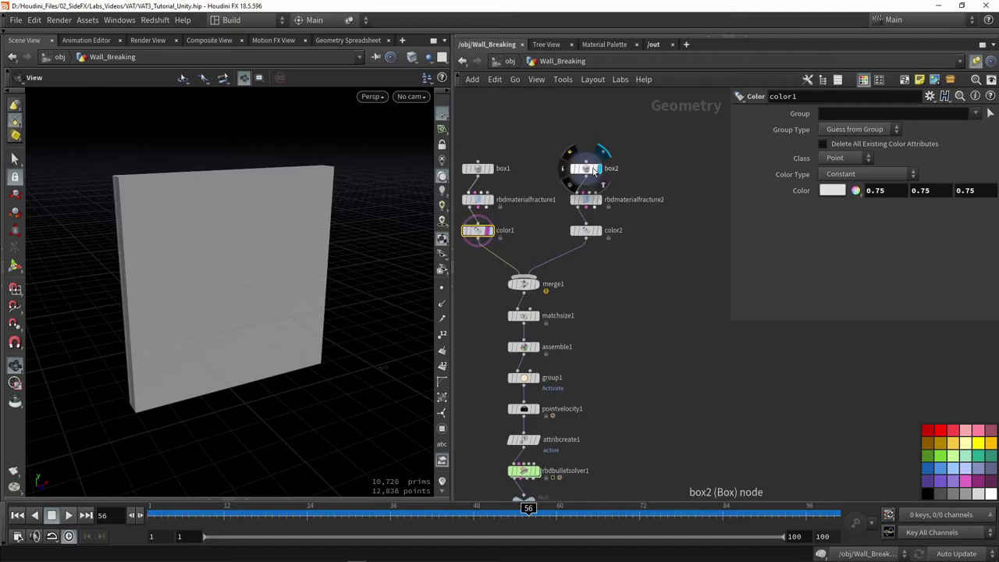
left_click(587, 170)
left_click_drag(218, 219, 334, 211)
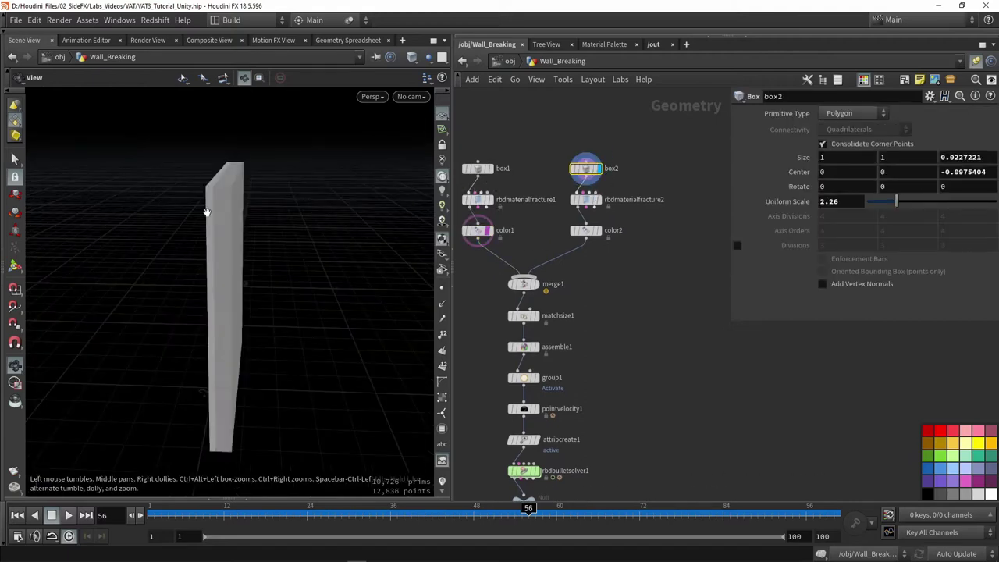
mouse_move(205, 214)
left_mouse_down()
mouse_move(212, 173)
mouse_move(214, 205)
mouse_move(198, 190)
mouse_move(218, 180)
mouse_move(106, 168)
mouse_move(150, 149)
mouse_move(223, 167)
mouse_move(236, 156)
mouse_move(200, 188)
mouse_move(187, 184)
mouse_move(209, 192)
left_mouse_up()
left_click(585, 200)
key("w")
left_click(598, 231)
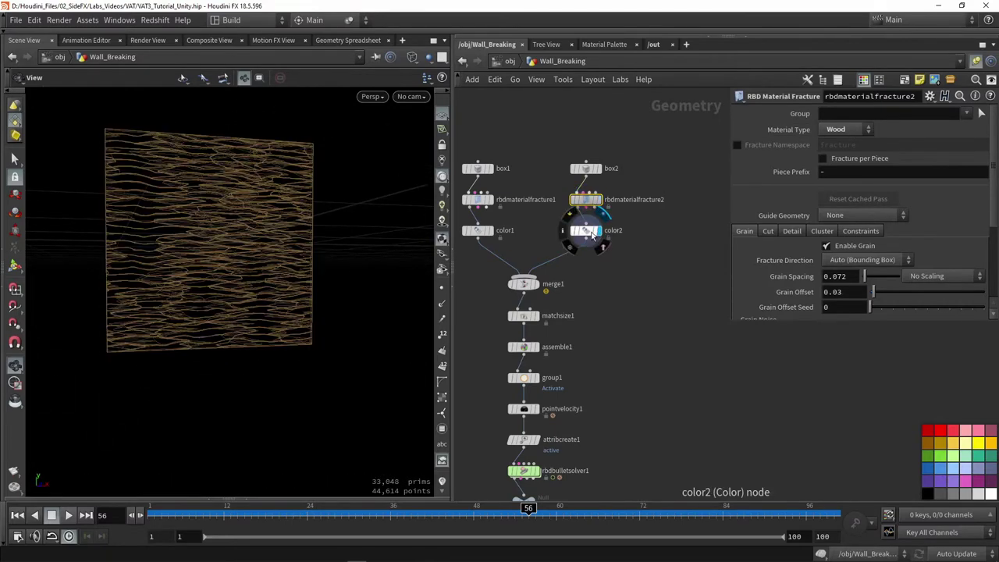
left_click(585, 230)
key("w")
left_click_drag(152, 225, 201, 257)
Display merge1 to see the concrete and wood walls combined, viewed edge-on.
middle_click_drag(679, 312, 693, 223)
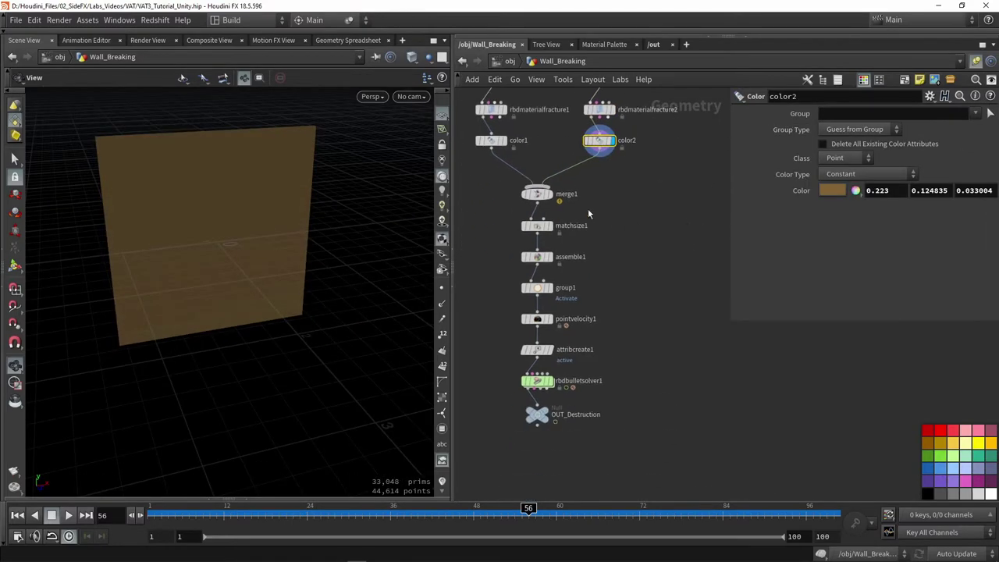
left_click(537, 196)
left_click(536, 195)
left_click_drag(218, 257, 304, 234)
Inspect matchsize1's alignment and assemble1's packing of the wall pieces.
left_click(548, 226)
left_click(536, 225)
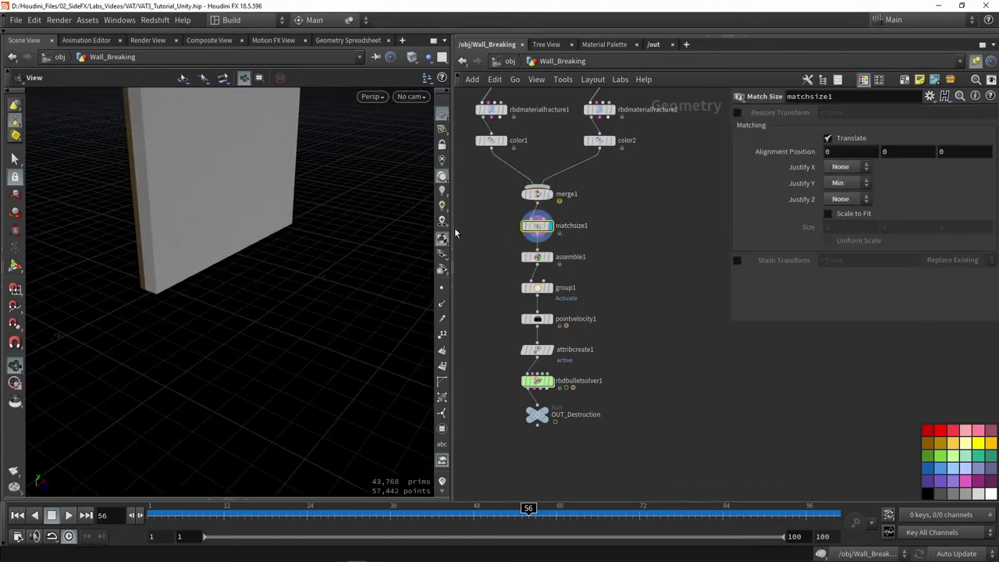
left_click_drag(412, 223, 336, 312)
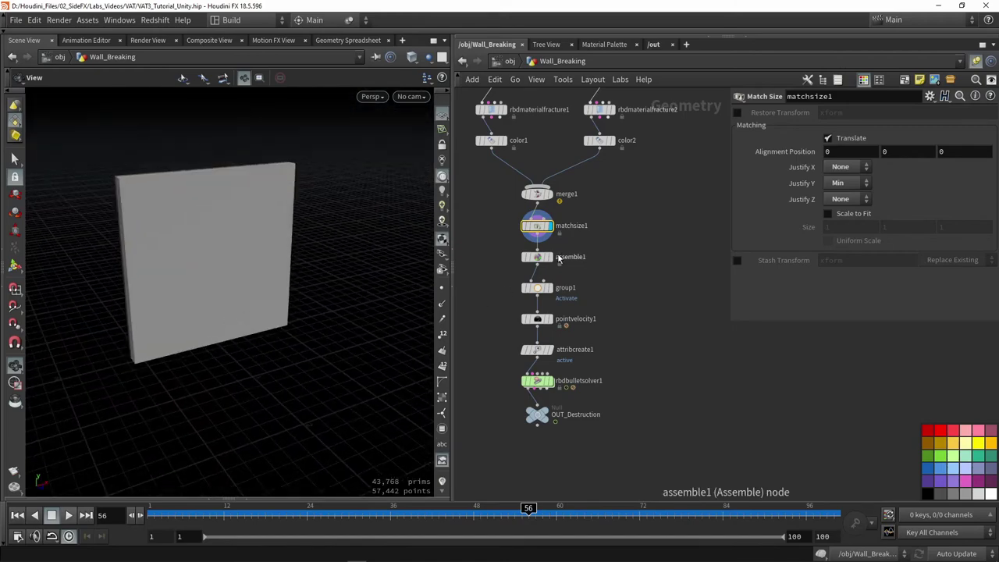
left_click(549, 255)
left_click(537, 256)
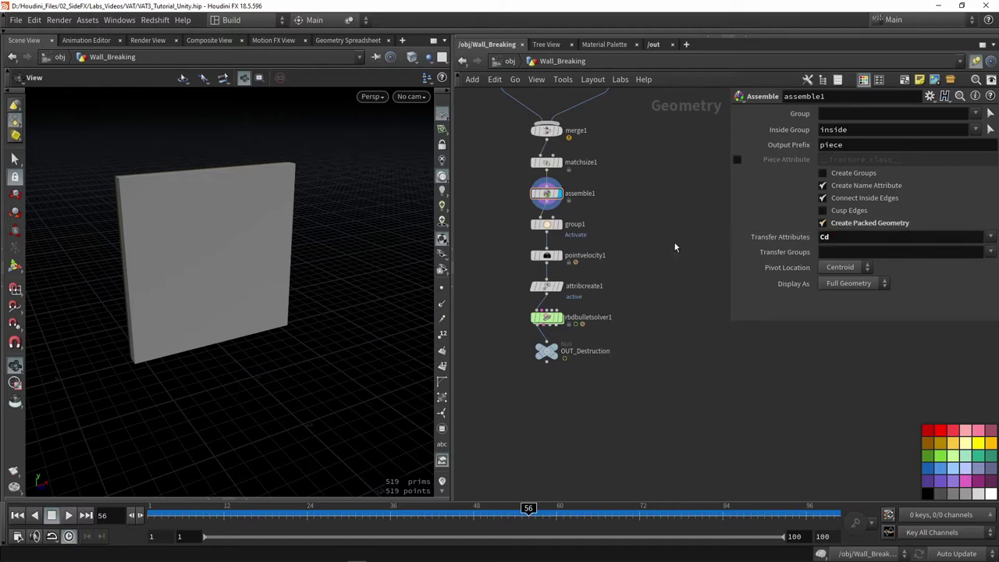
Inspect group1's Activate bounding sphere, pointvelocity1, and attribcreate1's active attribute set to 1.
left_click(560, 225)
left_click(546, 226)
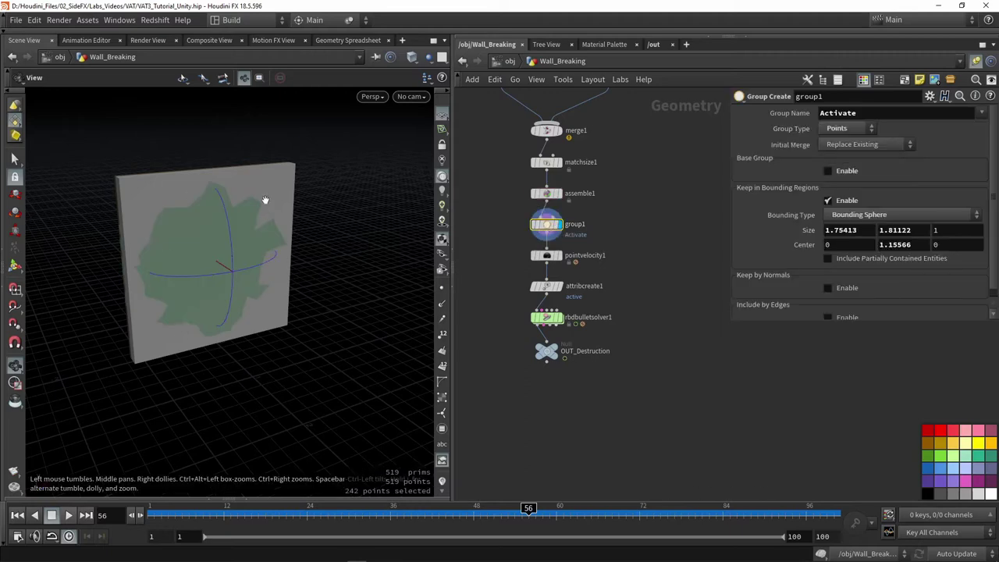
left_click_drag(255, 194, 187, 186)
left_click(548, 258)
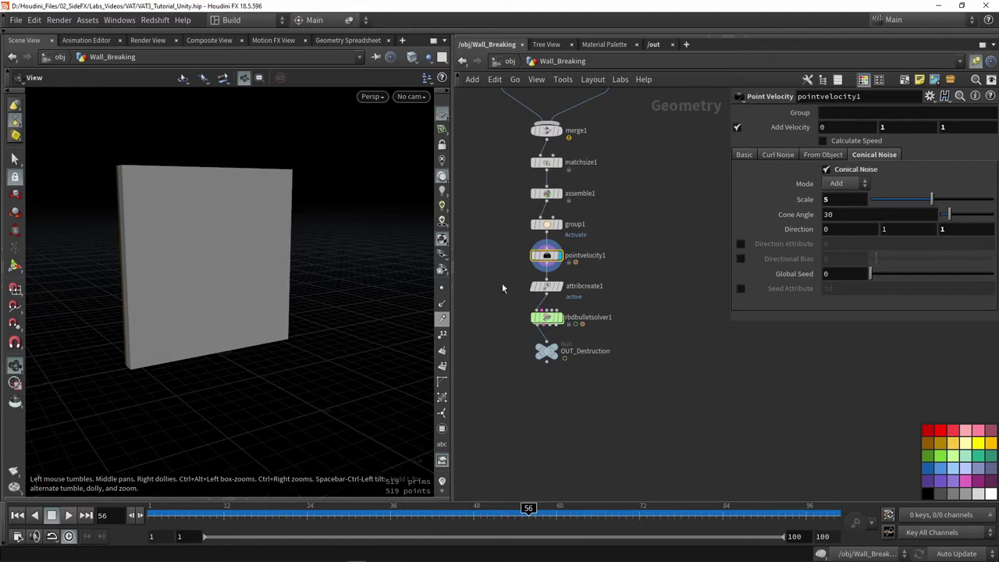
left_click(547, 288)
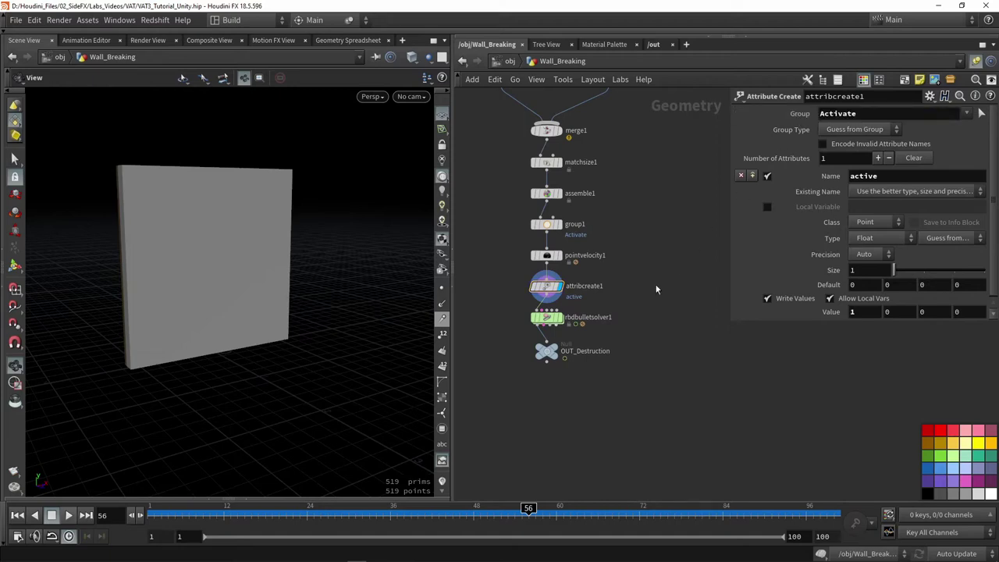
Show the bullet solver result, replay it from frame 1 to 44, and display OUT_Destruction.
left_click(554, 317)
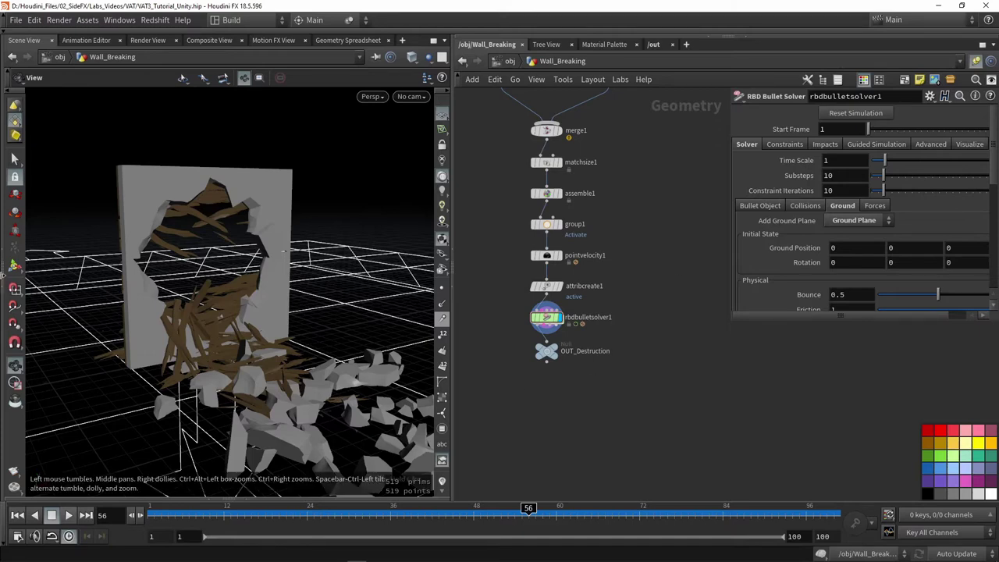
left_click(69, 517)
left_click(69, 516)
left_click(50, 515)
left_click_drag(218, 328, 539, 335)
left_click(552, 356)
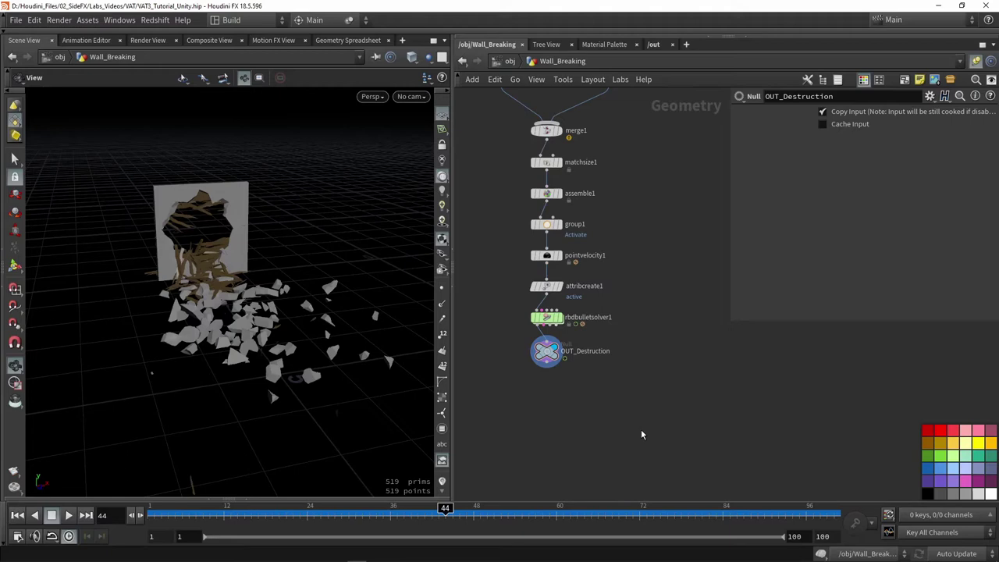
Add a File Cache node, filecache1, just below OUT_Destruction.
key("Tab")
type("cach")
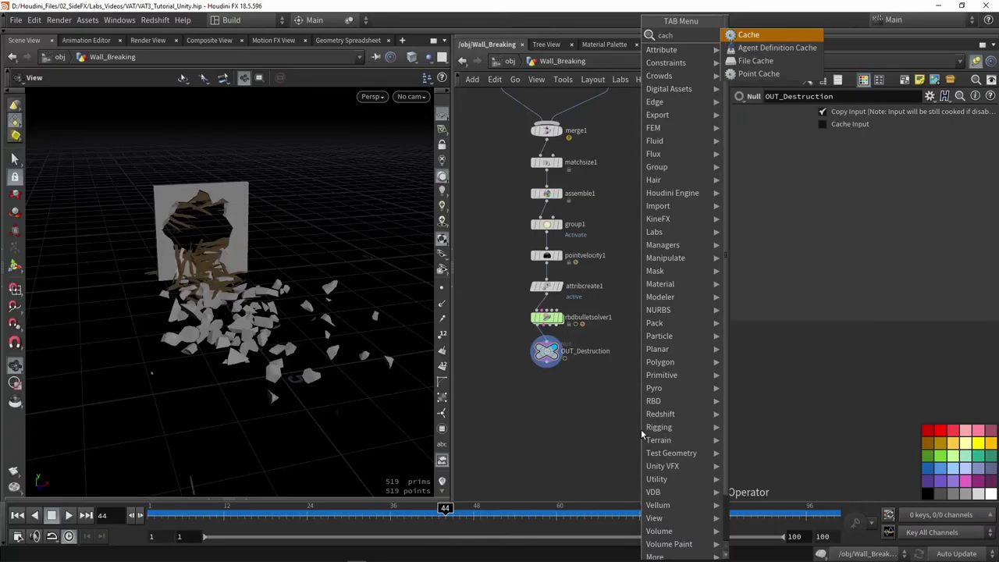
left_click(755, 61)
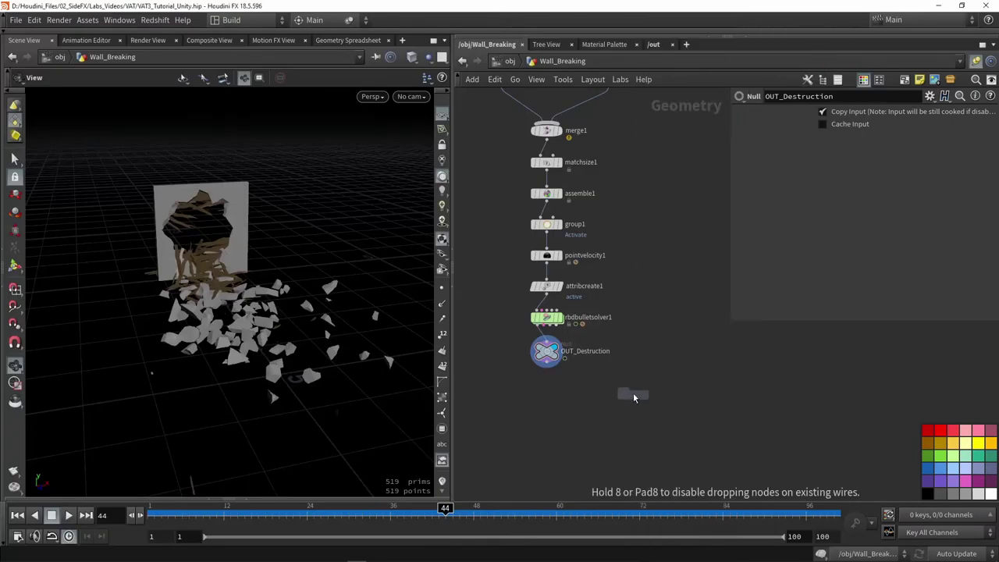
left_click(633, 394)
left_click_drag(633, 398, 582, 392)
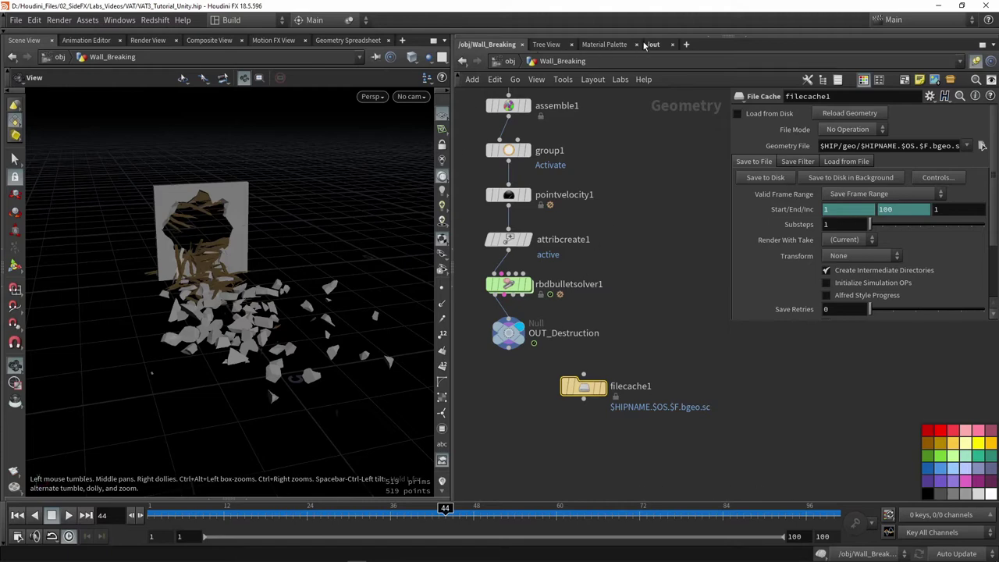
Set up a network tab showing the /out network.
left_click(686, 45)
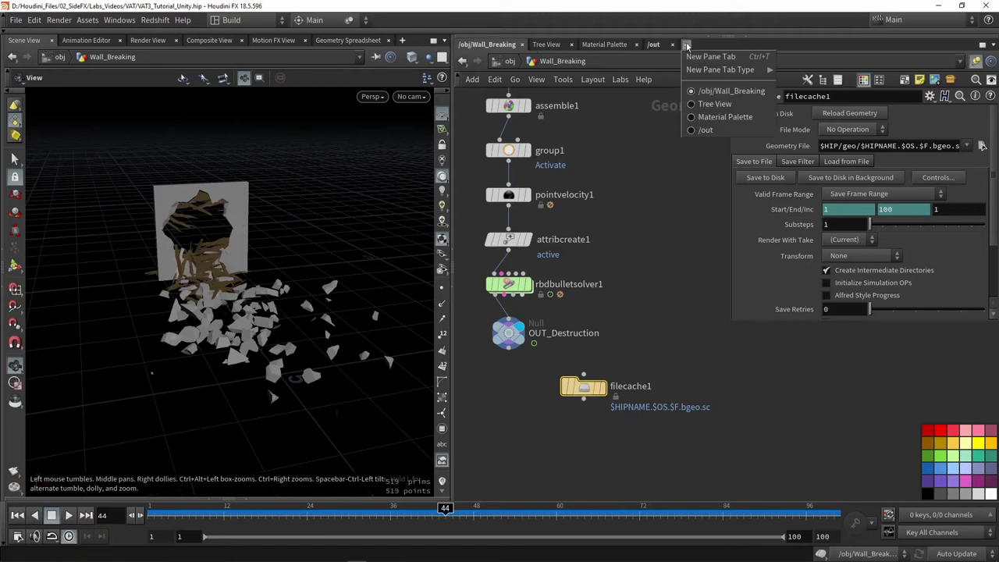
mouse_move(745, 70)
left_click(814, 71)
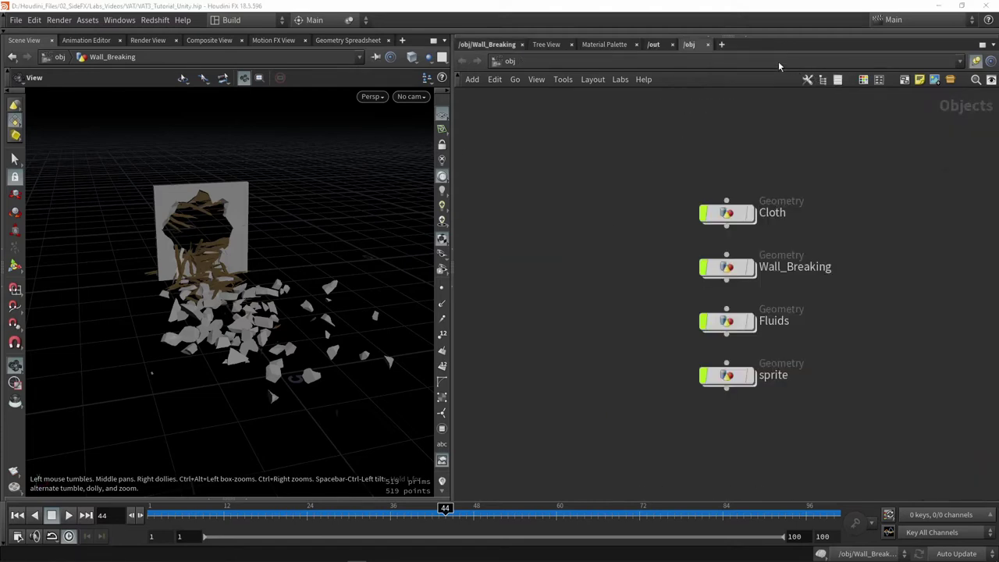
left_click(678, 63)
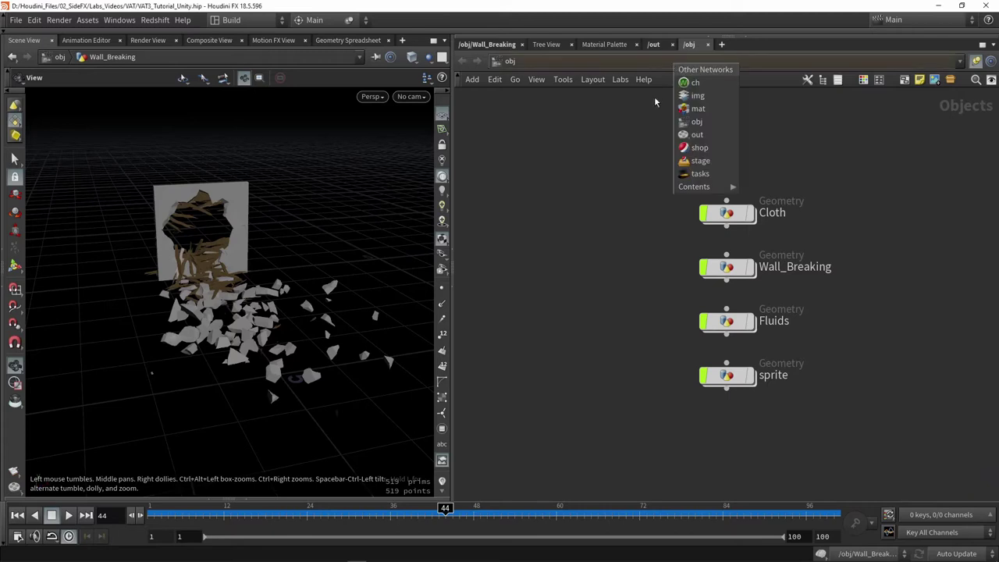
left_click(707, 45)
key("p")
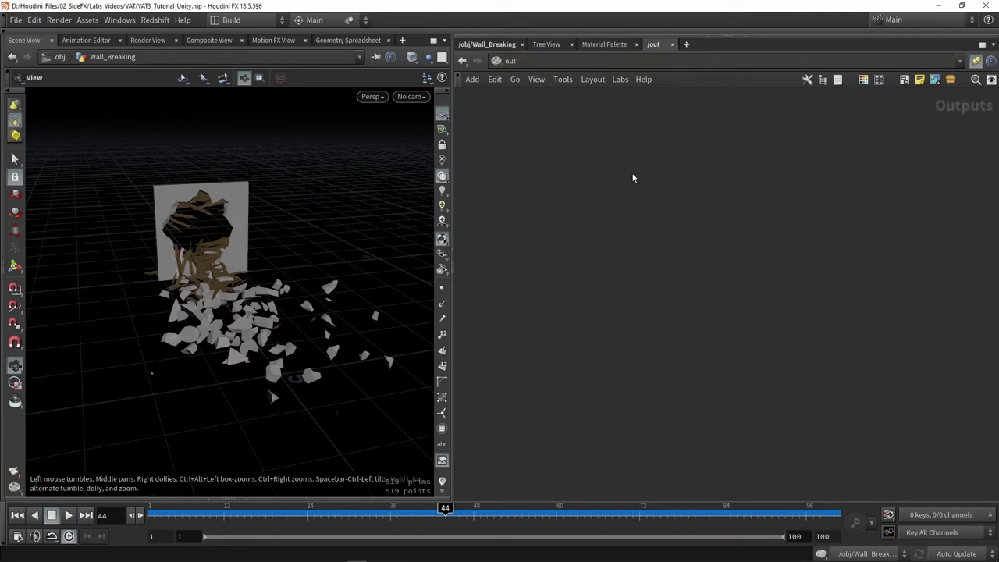
Place a Labs Vertex Animation Textures node found by searching 'ver'.
key("Tab")
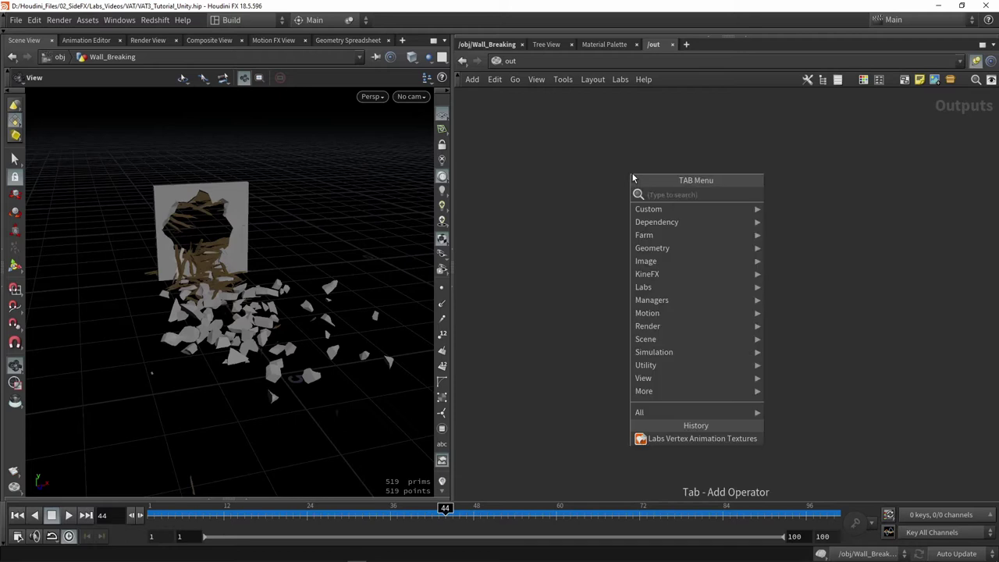
type("ver")
key("Return")
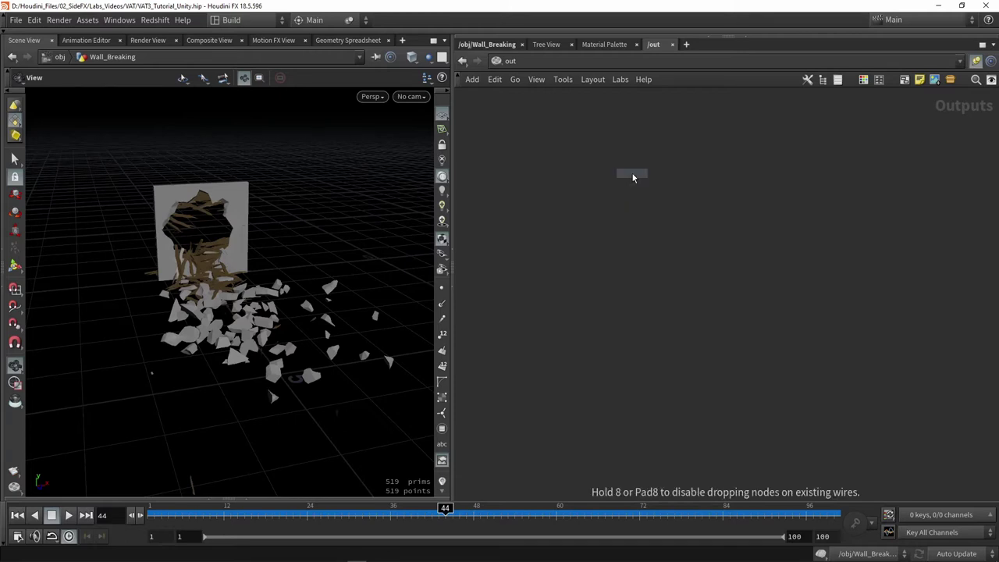
left_click(632, 175)
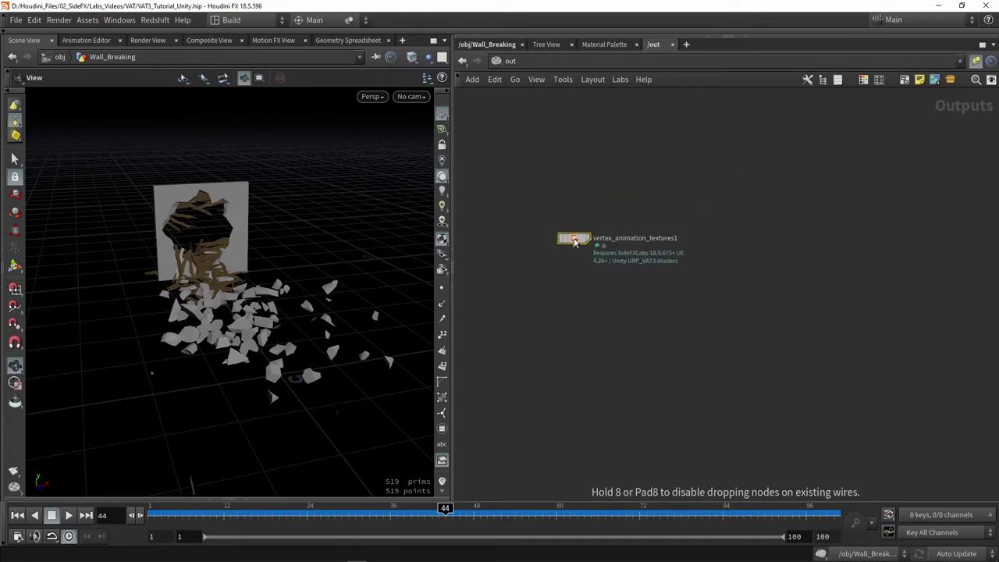
Set the VAT node's Target Engine to Unity.
key("p")
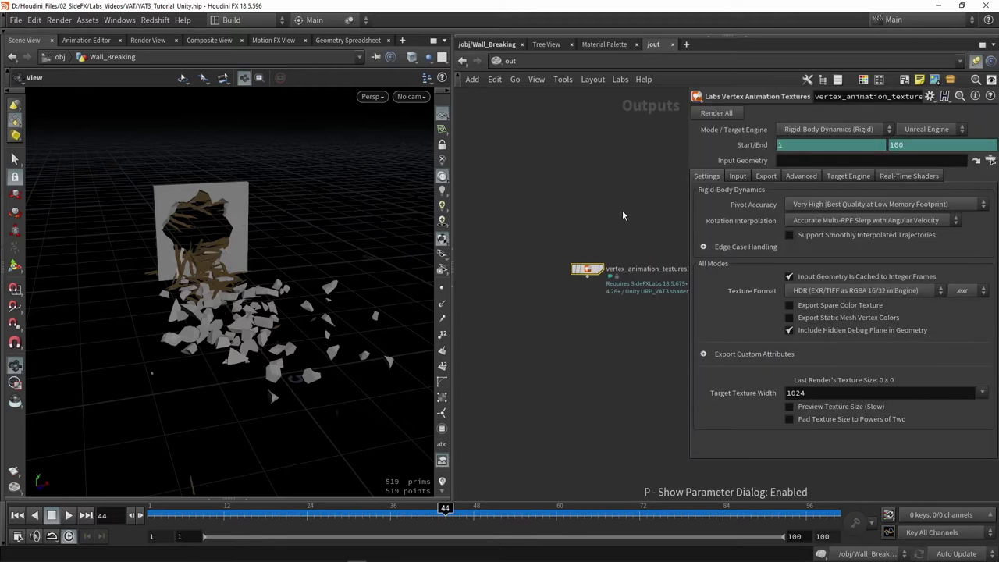
scroll(632, 211, "up", 4)
middle_click_drag(599, 237, 599, 205)
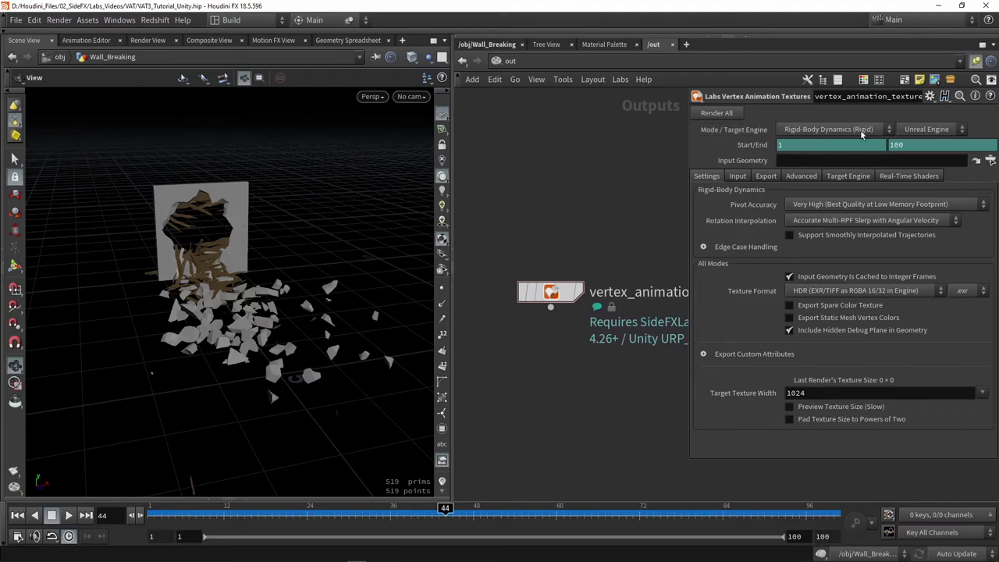
left_click(808, 132)
left_click(811, 133)
left_click(919, 129)
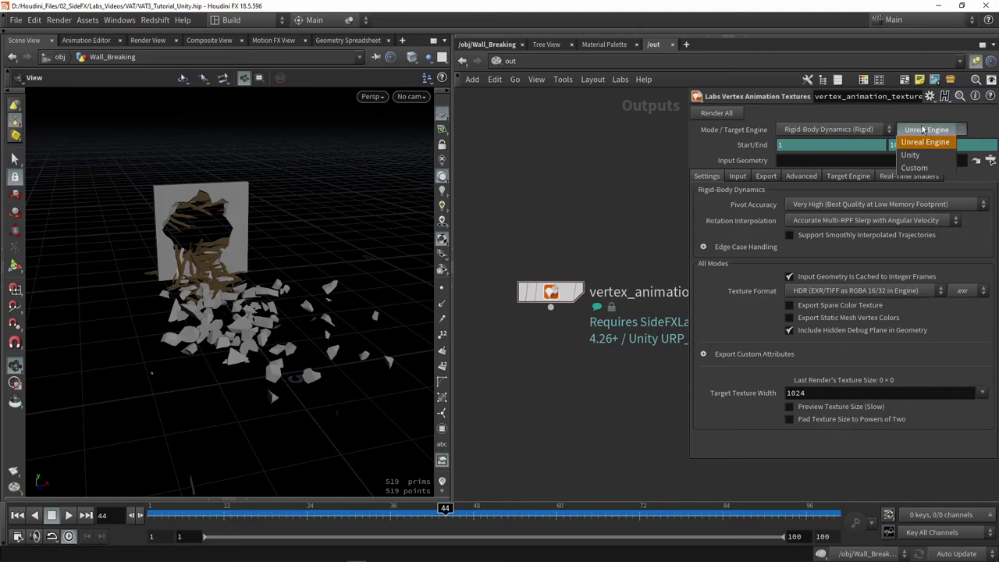
left_click(922, 156)
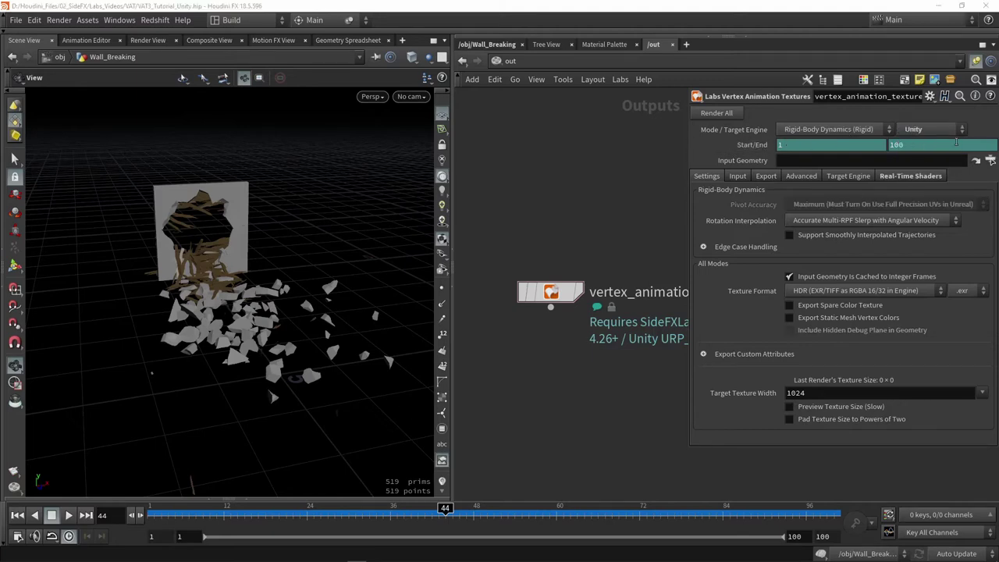
Set Input Geometry to /obj/Wall_Breaking/OUT_Destruction using the operator chooser.
left_click(990, 160)
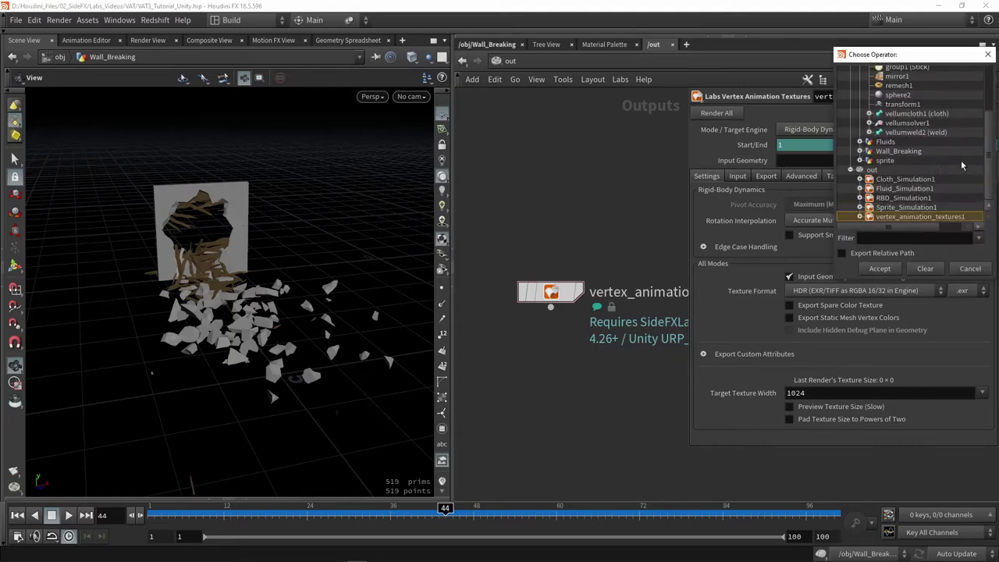
scroll(890, 157, "up", 3)
left_click(860, 90)
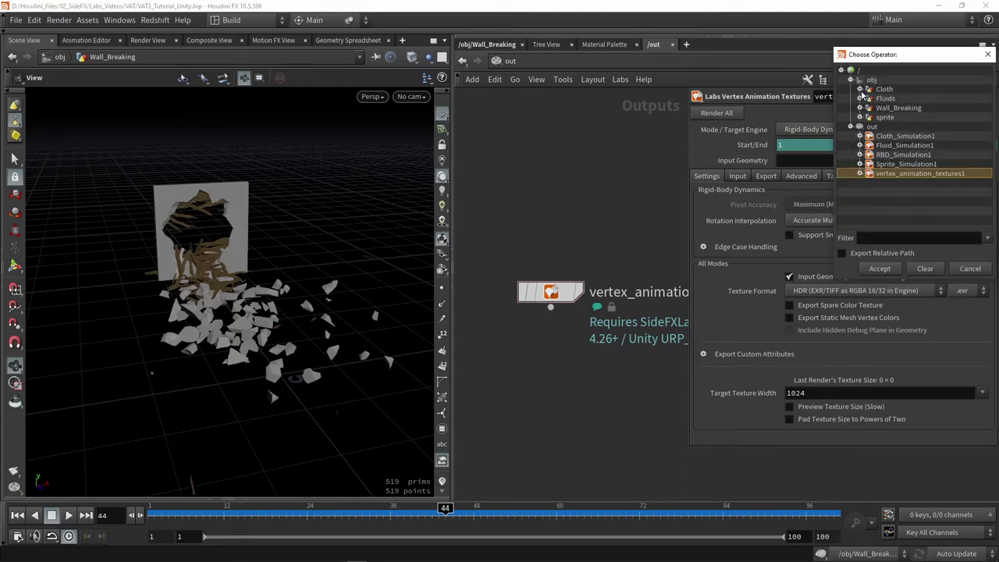
left_click(859, 108)
left_click(905, 117)
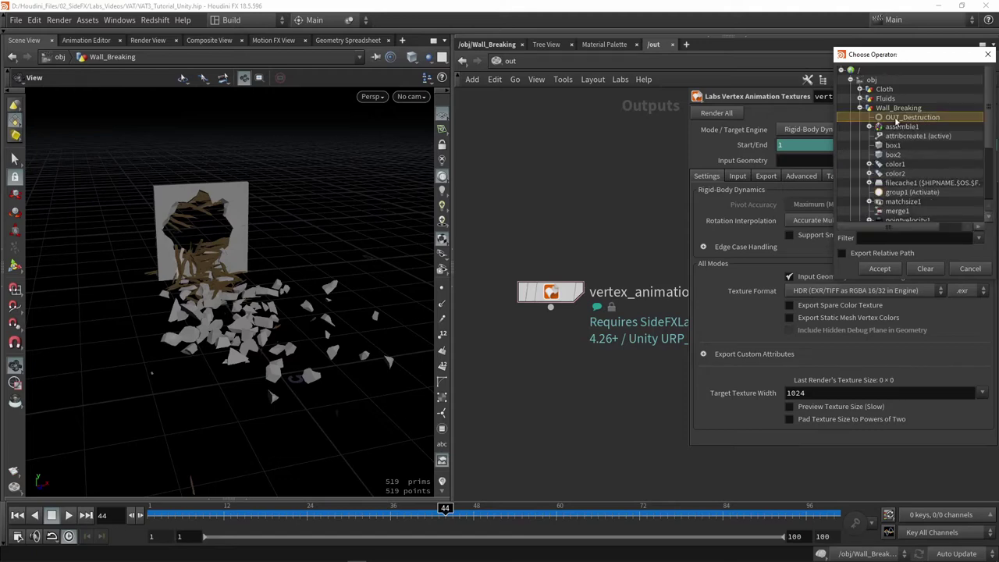
left_click(882, 269)
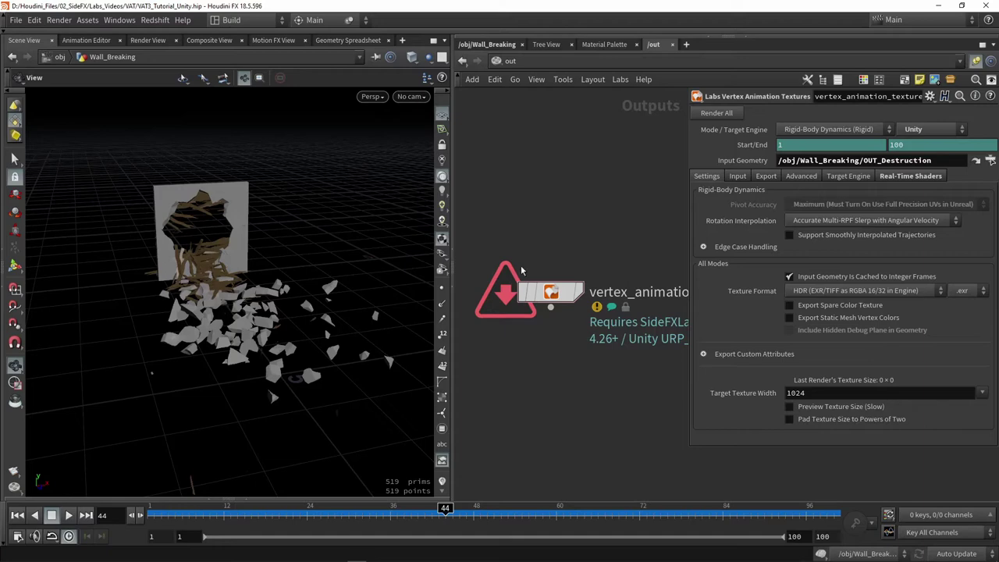
mouse_move(501, 294)
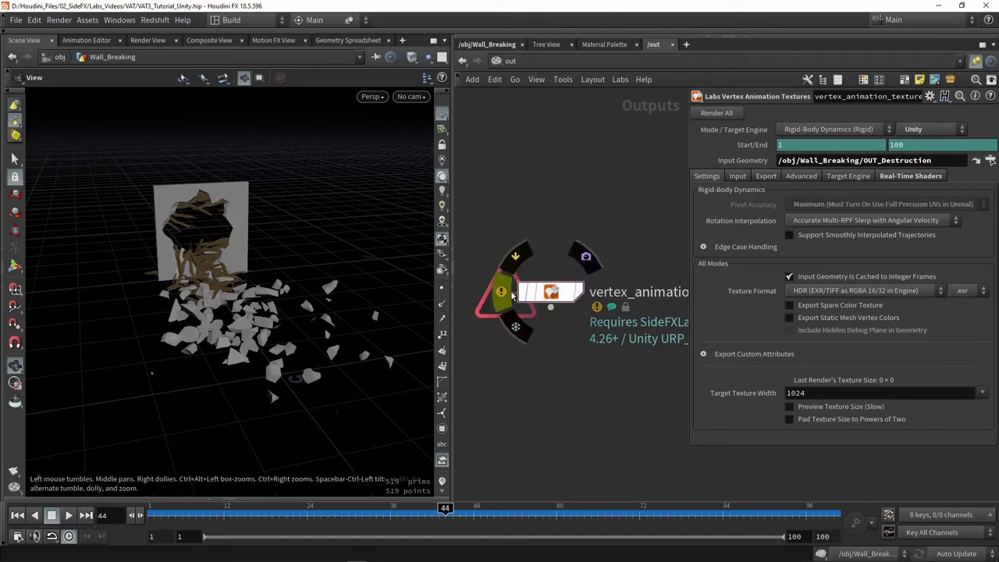
left_click(501, 293)
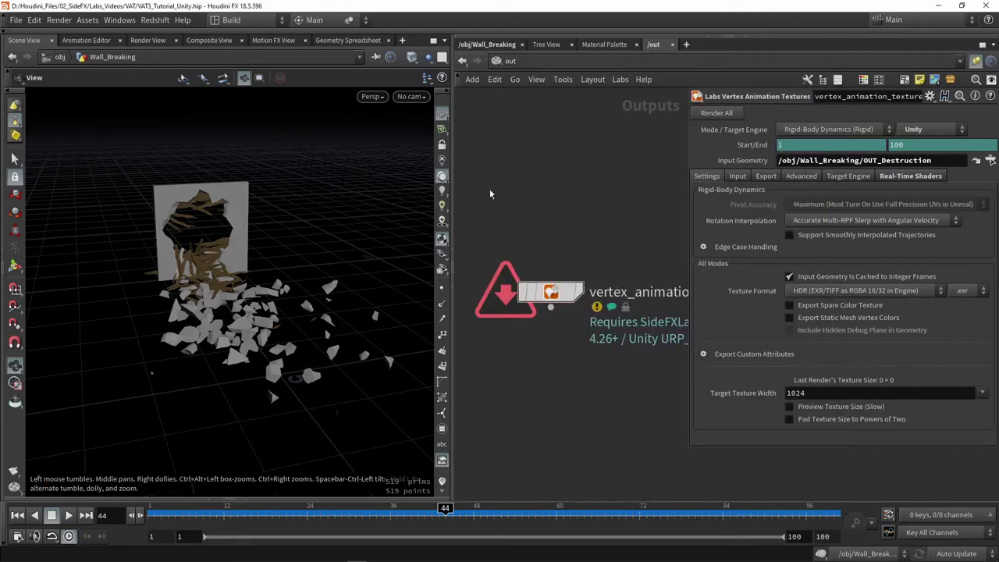
In Wall_Breaking, inspect OUT_Destruction's attributes in the geometry spreadsheet.
left_click(490, 44)
scroll(508, 333, "up", 2)
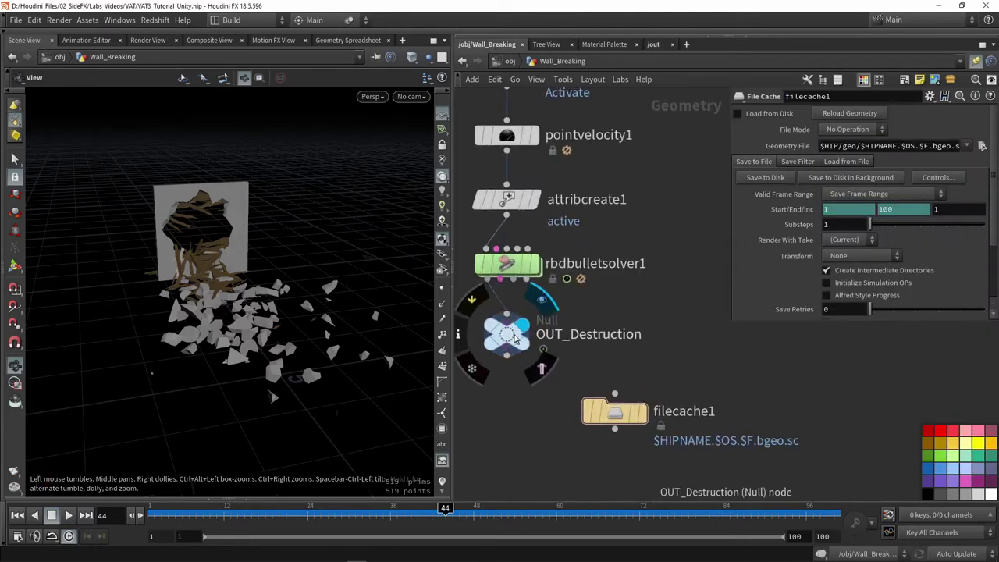
left_click(507, 334)
left_click(250, 497)
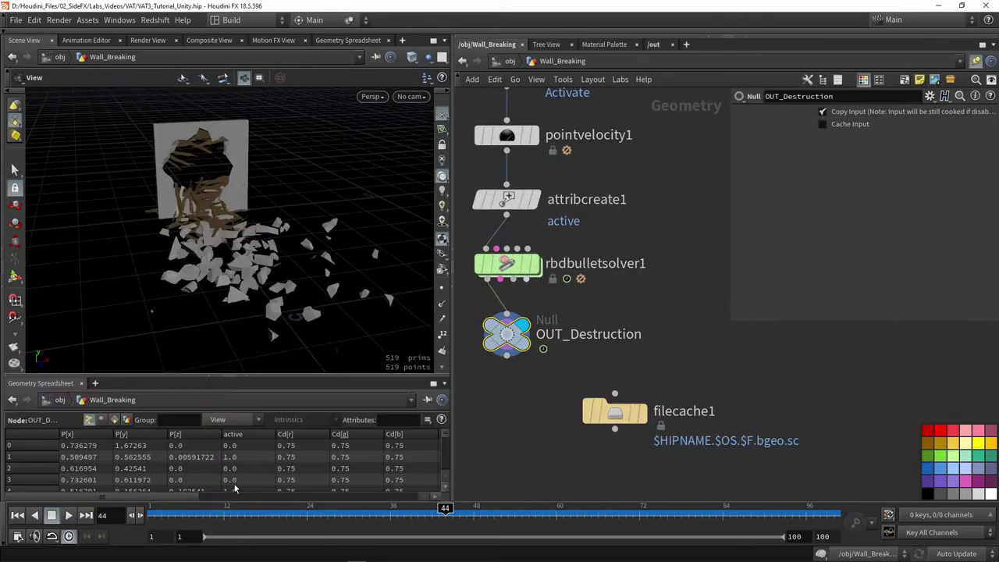
left_click_drag(162, 497, 400, 492)
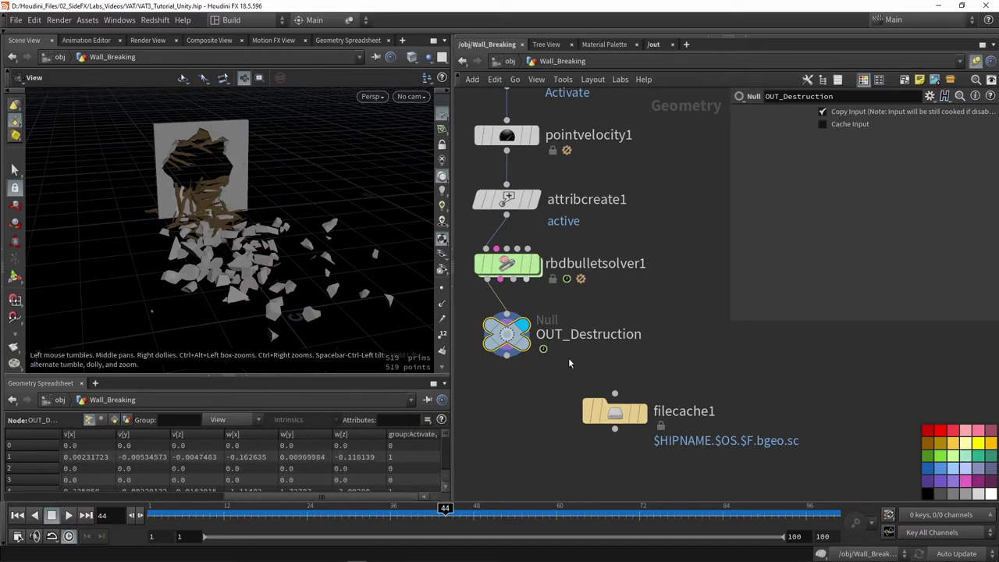
Set rbdbulletsolver1's Transfer Attributes to orient and pivot and enable Transfer to Geometry.
left_click(609, 279)
left_click(922, 144)
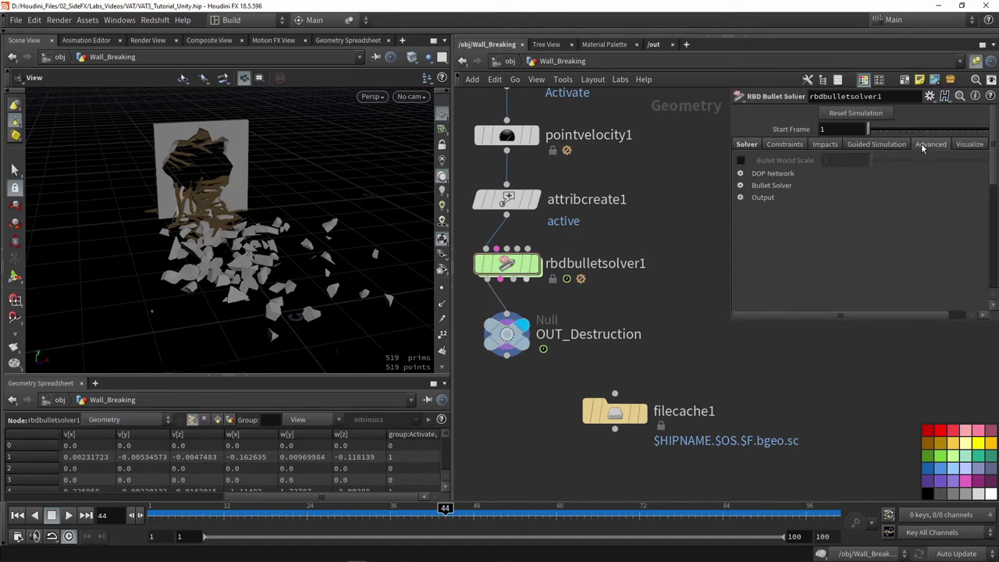
left_click(762, 197)
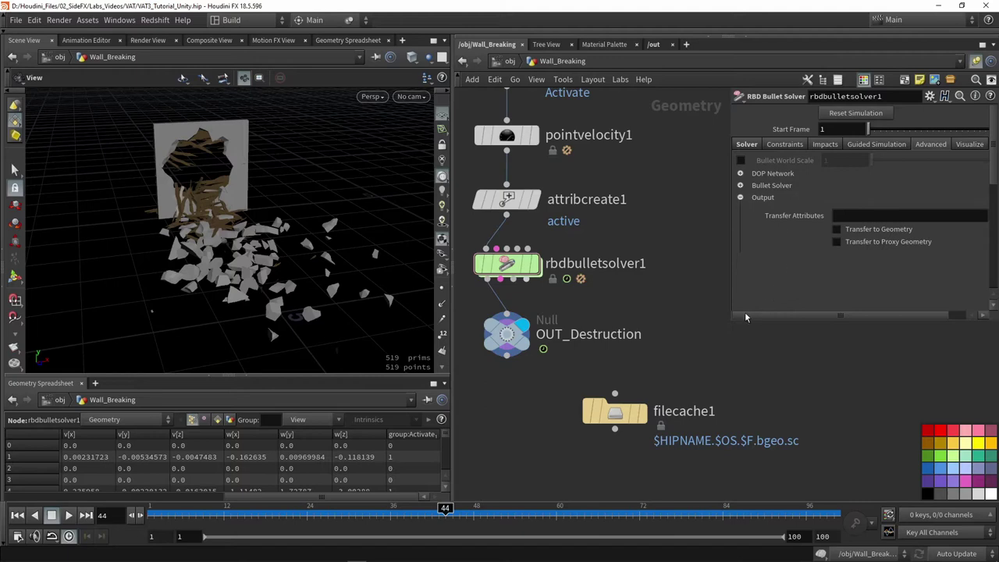
left_click_drag(731, 323, 659, 324)
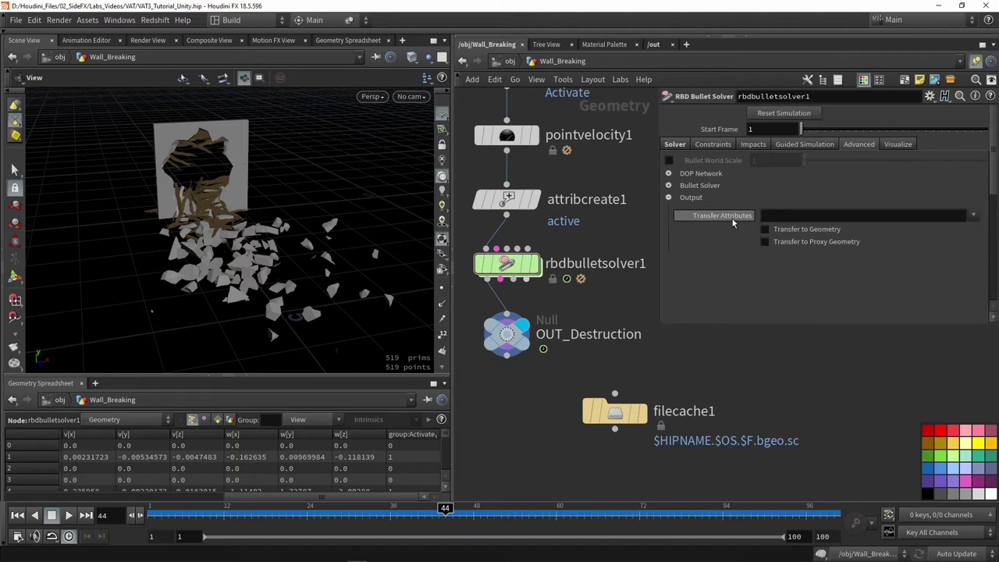
left_click(973, 216)
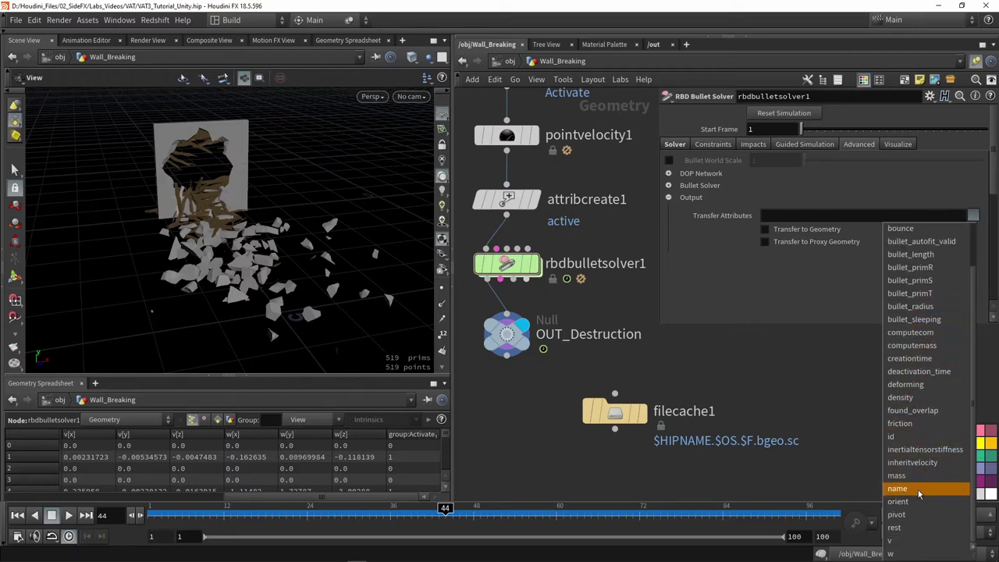
left_click(897, 501)
left_click(973, 216)
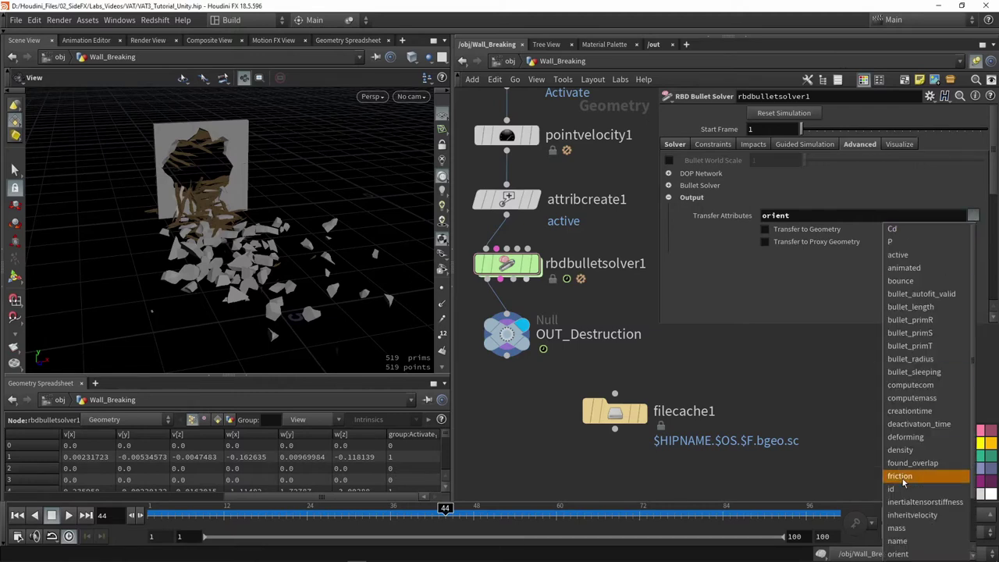
left_click(897, 514)
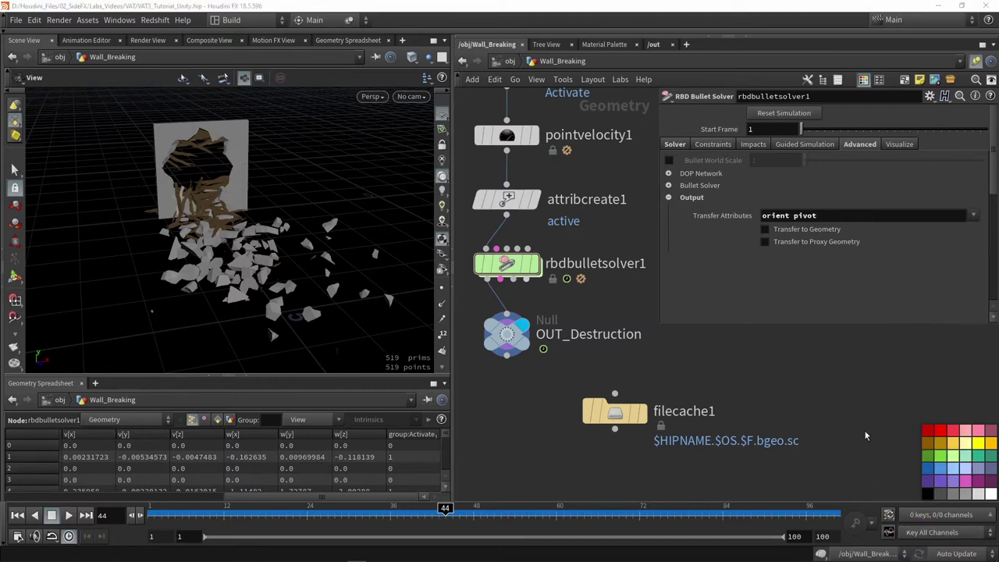
left_click(795, 234)
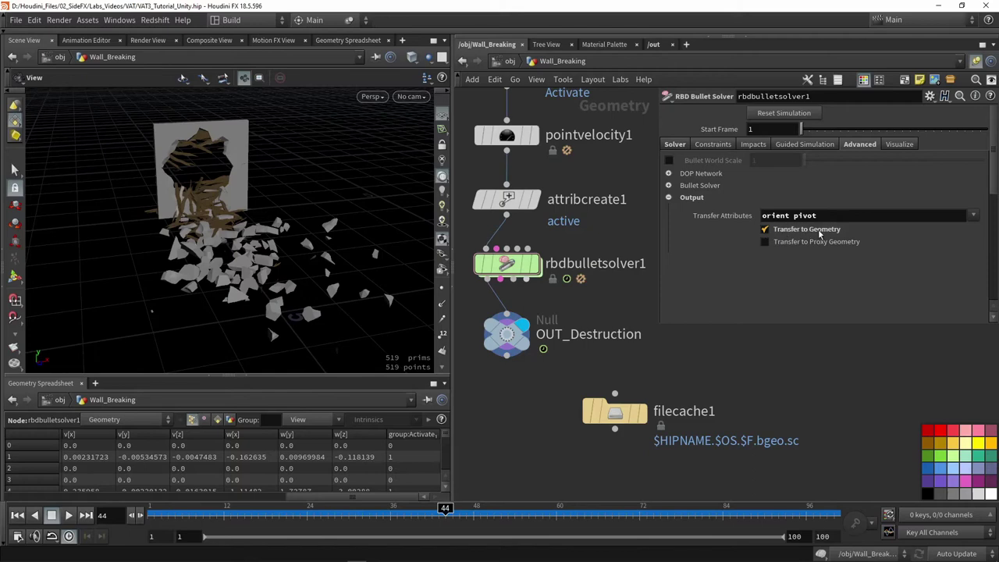
Check OUT_Destruction's node info, then go back to the /out network.
middle_click_drag(624, 312, 649, 323)
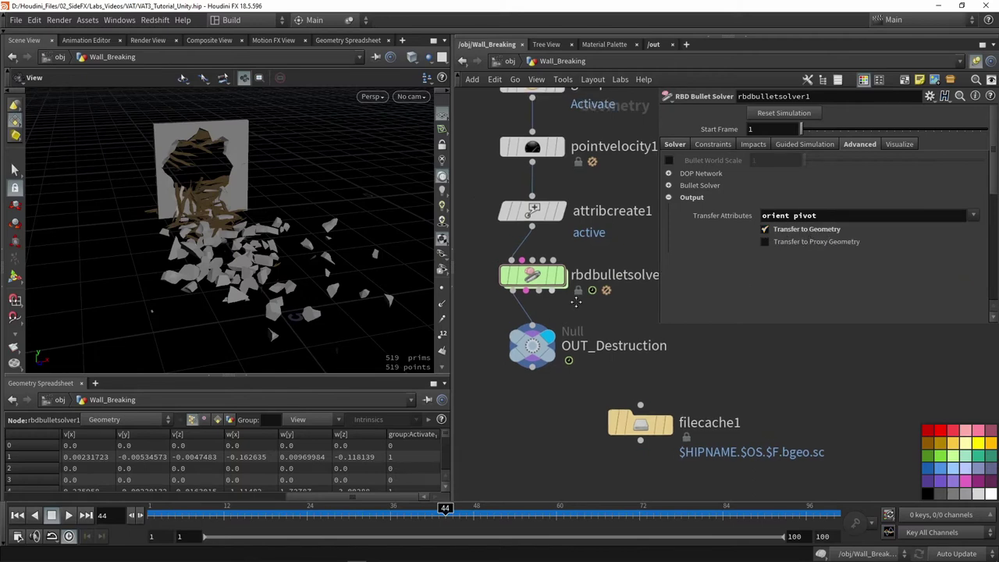
left_click(533, 351)
middle_click(533, 351)
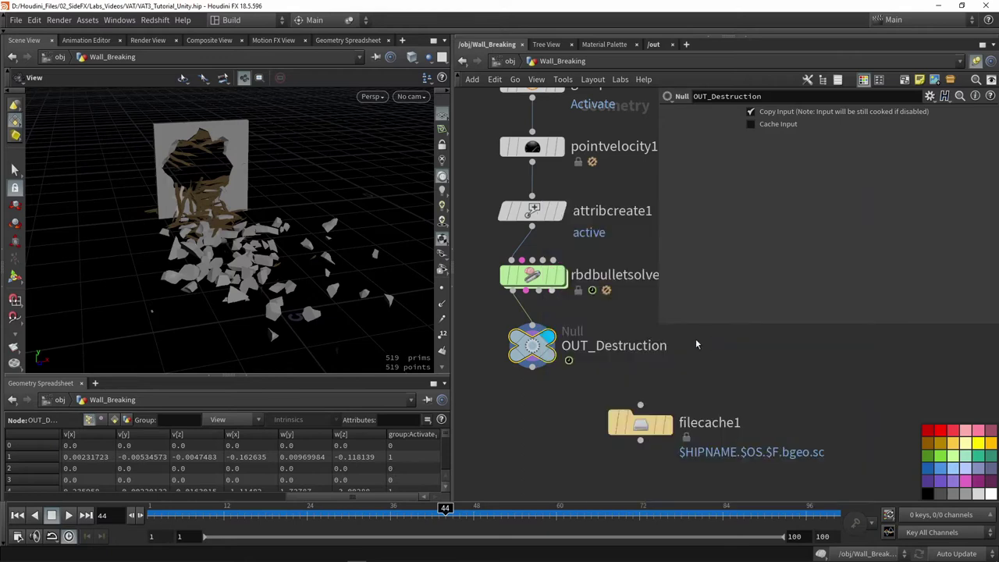
left_click(653, 45)
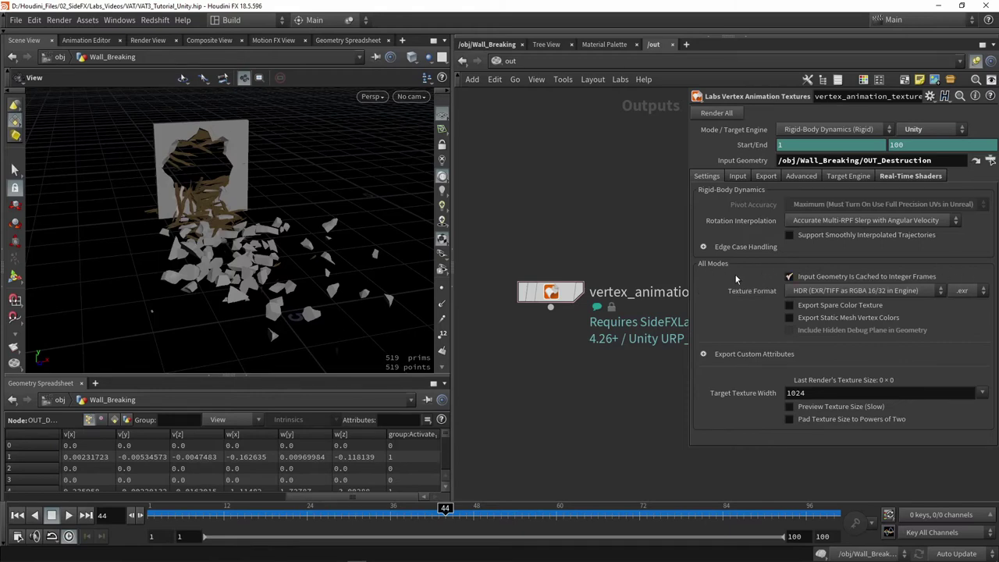
Turn off integer-frame caching of the input and keep HDR as the texture format.
left_click(825, 276)
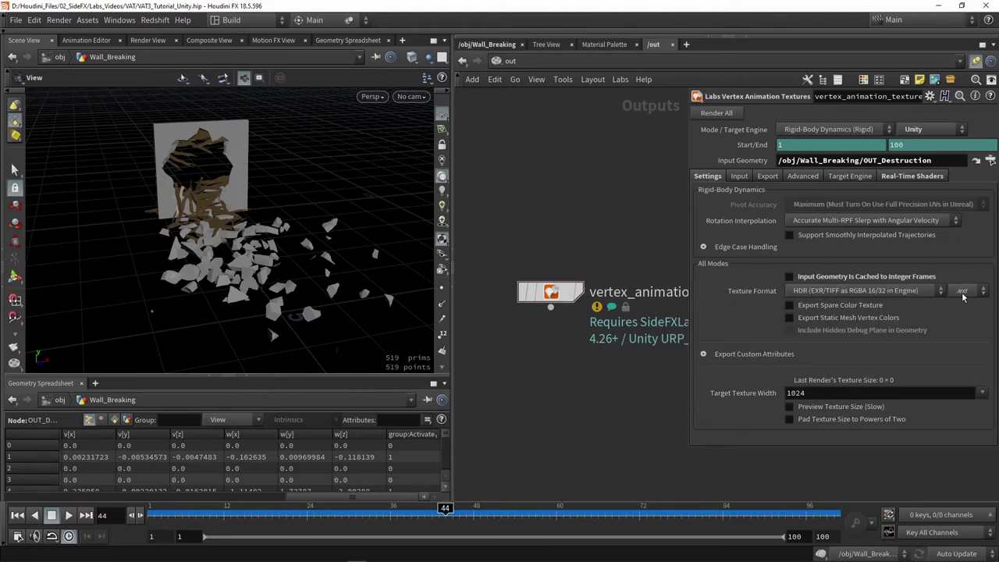
left_click(924, 291)
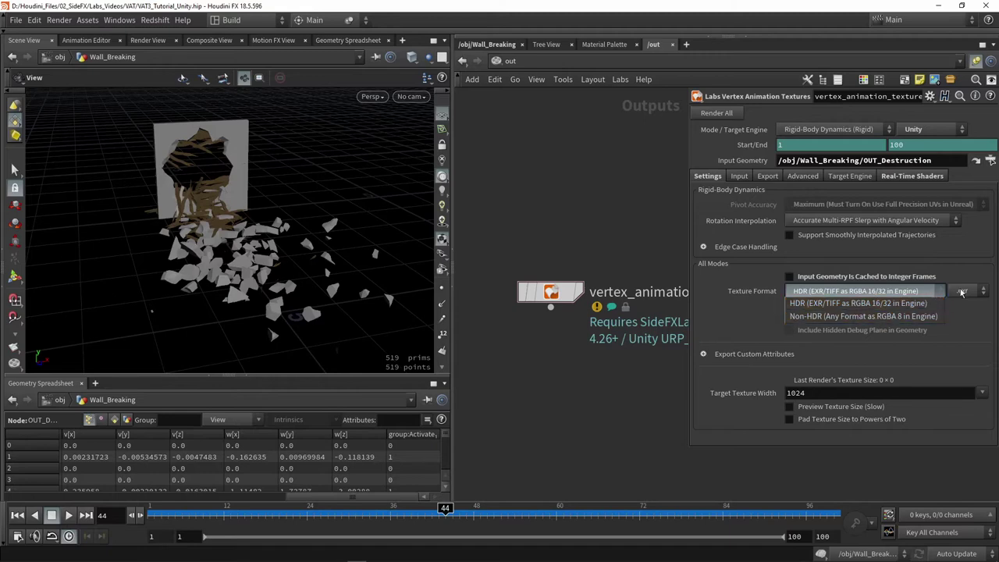
left_click(969, 291)
left_click(969, 291)
key("Escape")
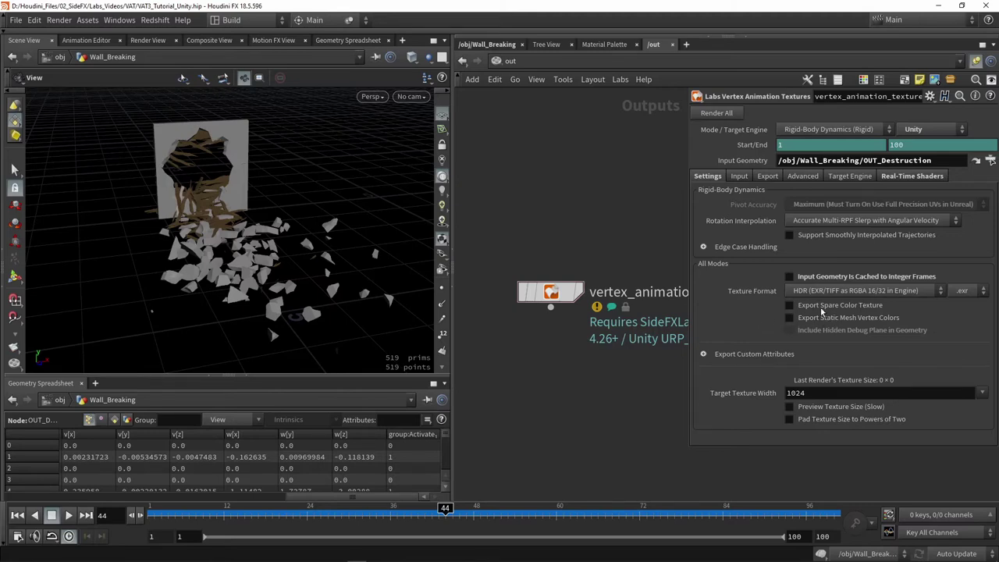
Enable Preview Texture Size to show 519 × 100, then review the Input requirements.
left_click(743, 356)
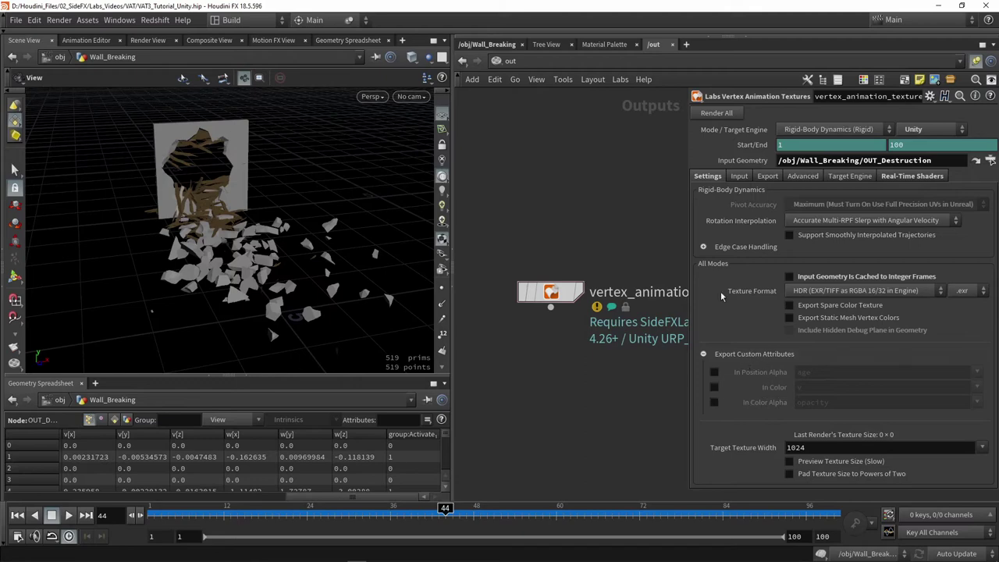
left_click(729, 355)
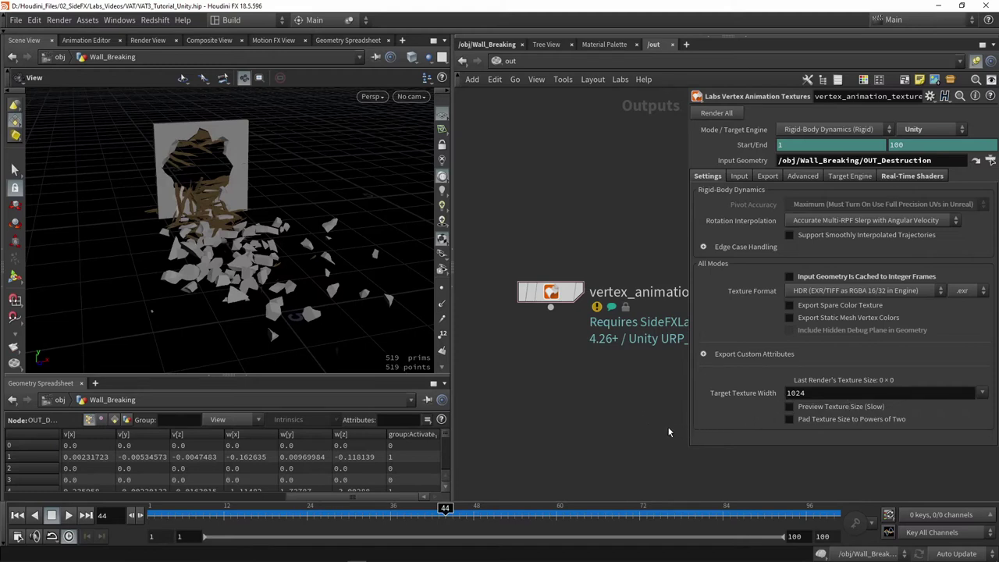
left_click(822, 408)
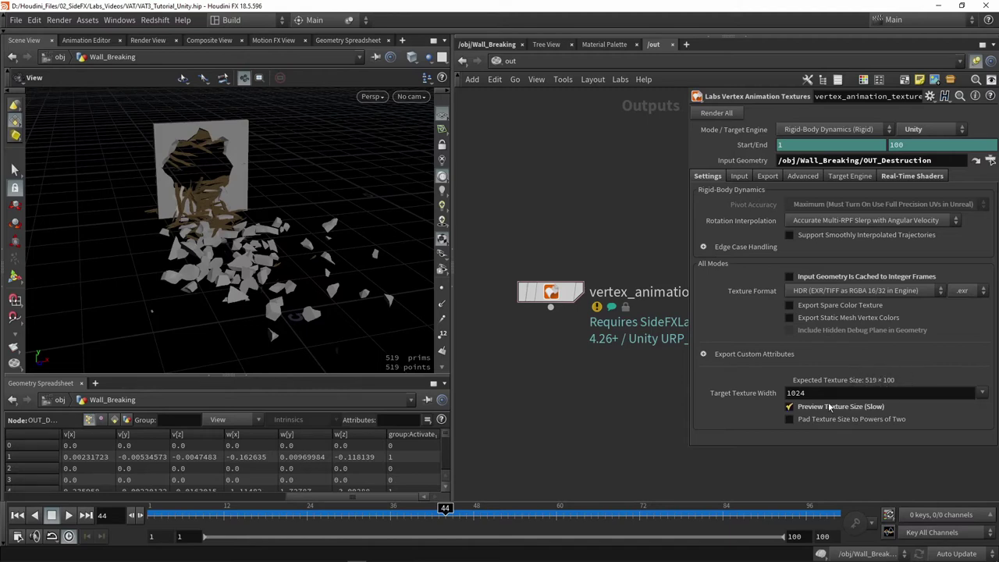
left_click(739, 176)
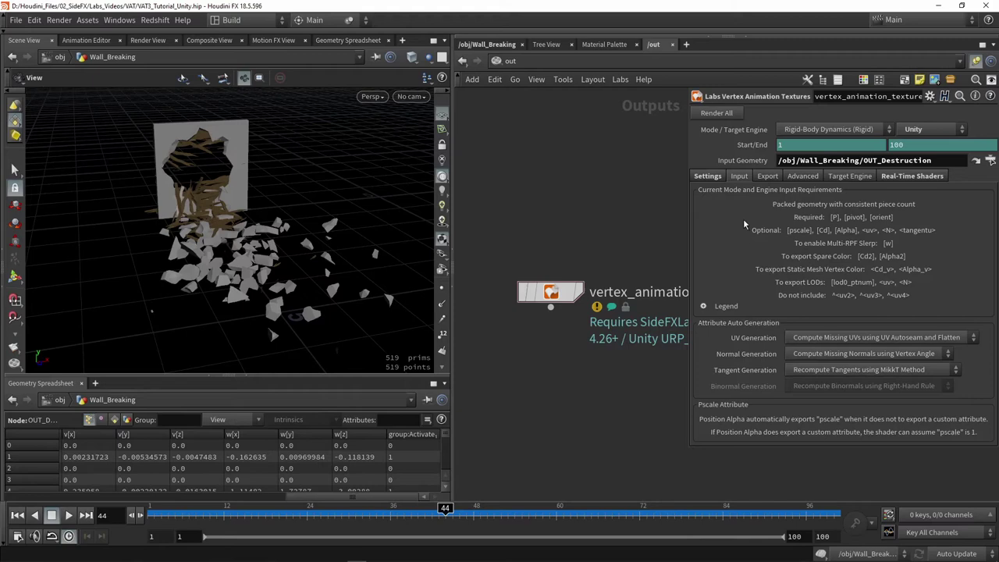
Change the export path to $HIP/export/Unity_RBD and rename the node RBD_Simulation.
left_click(763, 175)
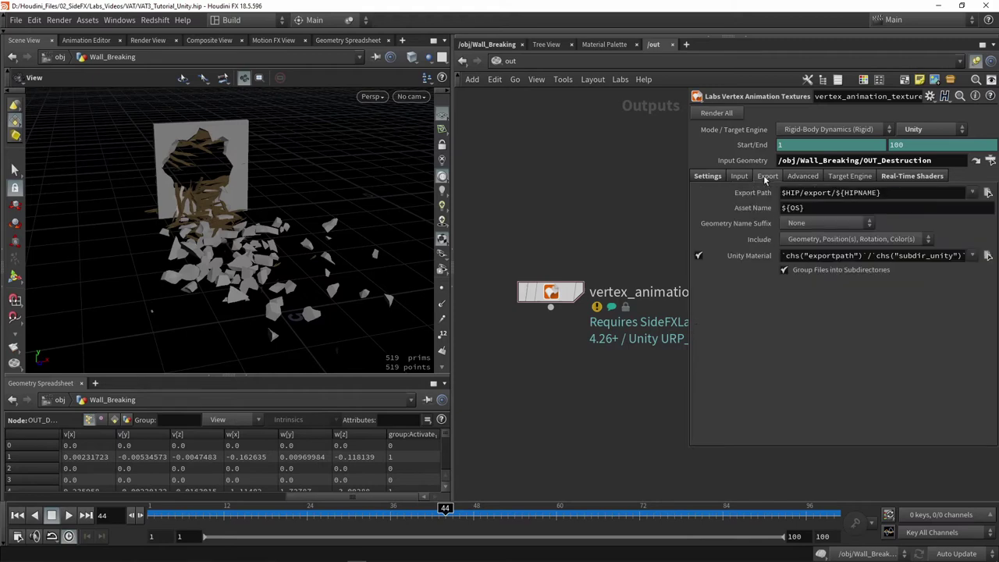
left_click(839, 195)
double_click(839, 195)
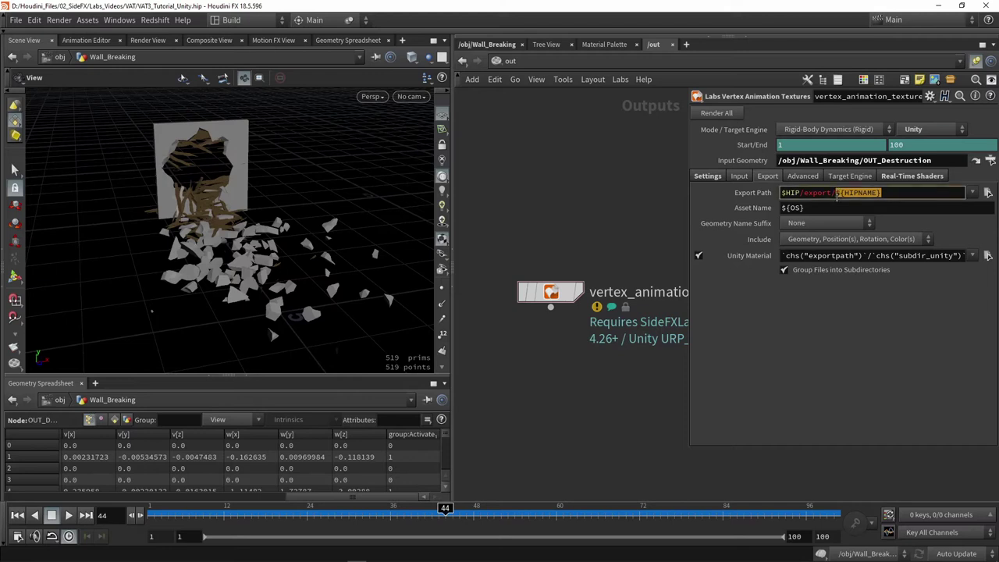
double_click(839, 195)
type("Unity_RBD")
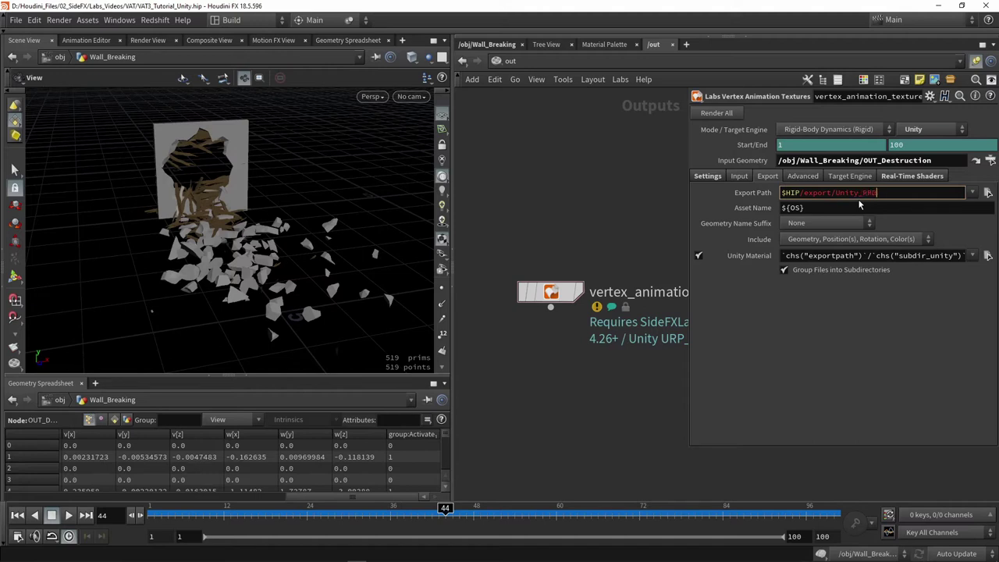
key("Return")
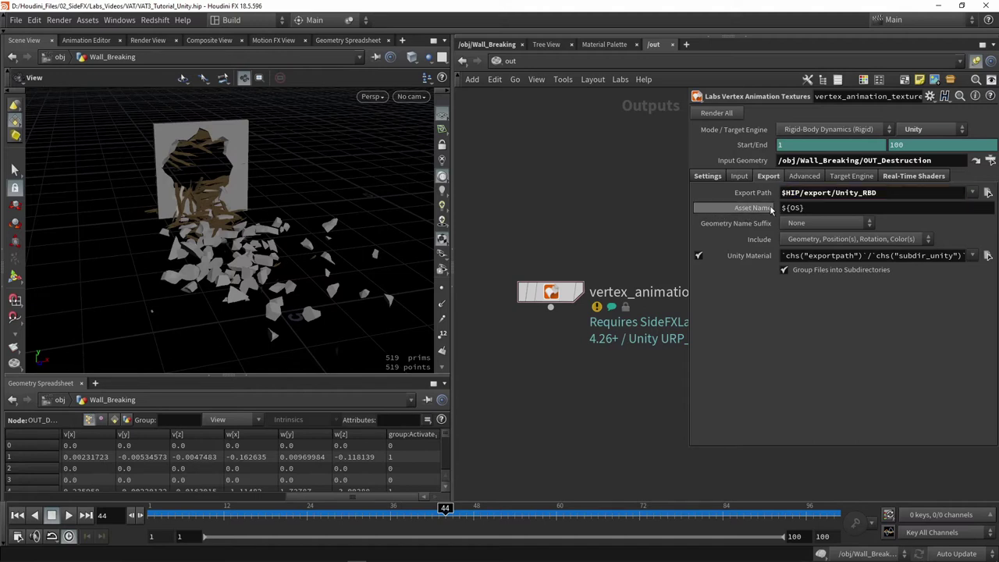
double_click(632, 293)
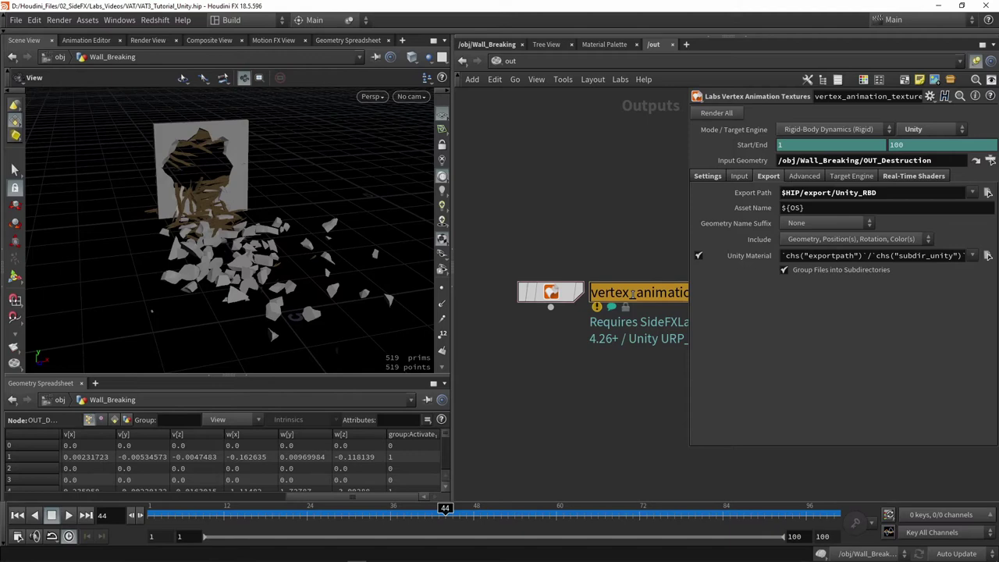
type("RBD_Sim")
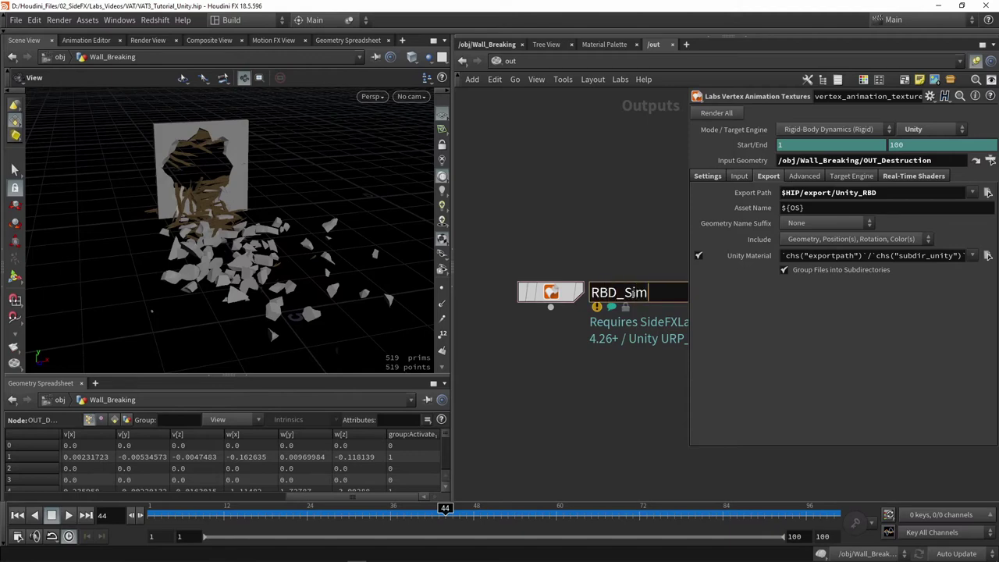
type("ulation")
key("Return")
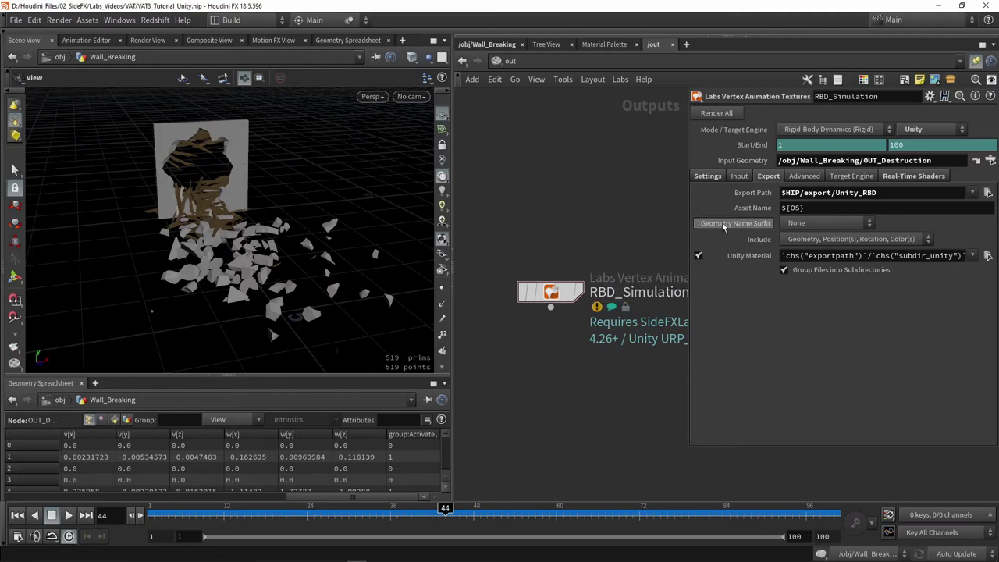
left_click(809, 223)
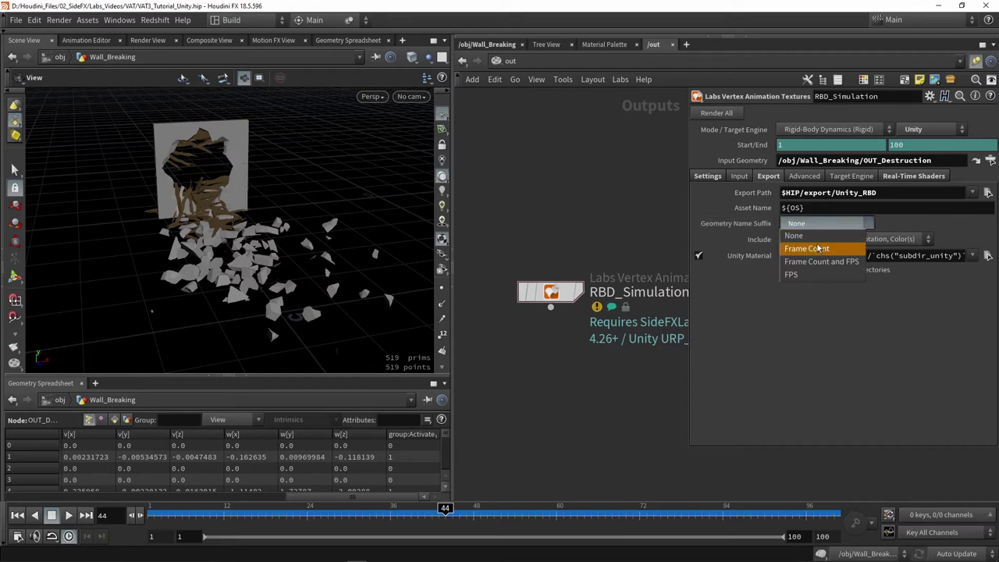
left_click(793, 306)
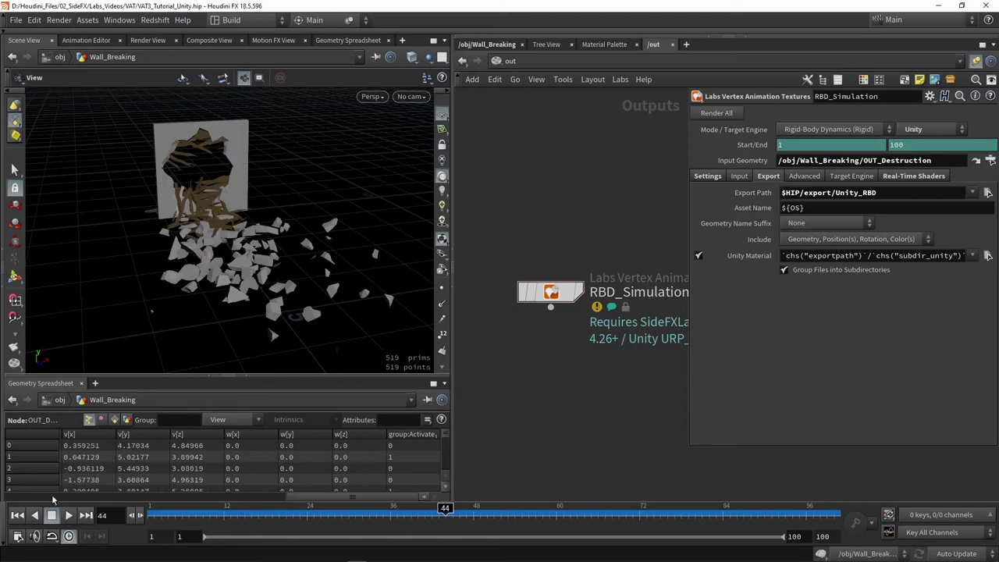
left_click(18, 536)
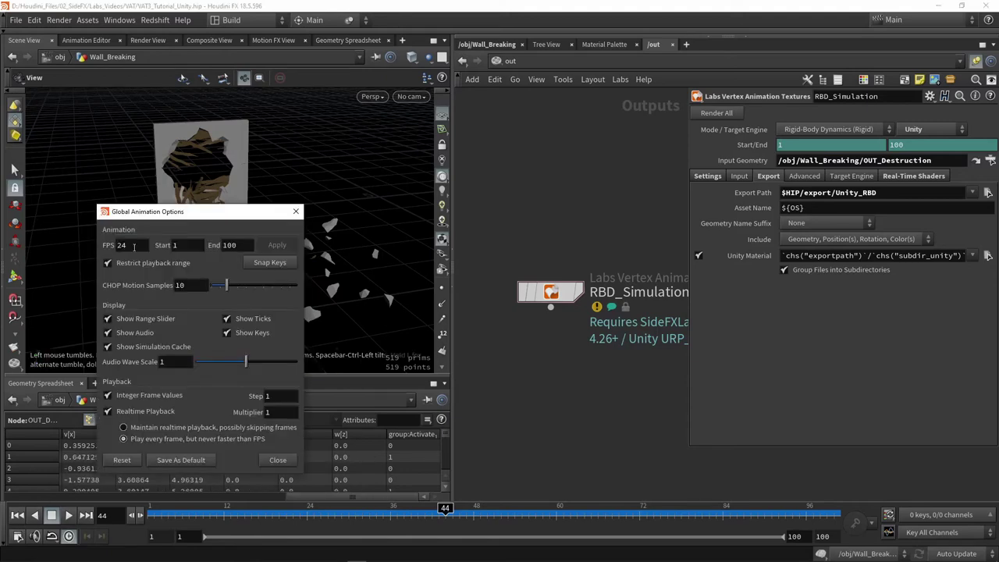
double_click(134, 245)
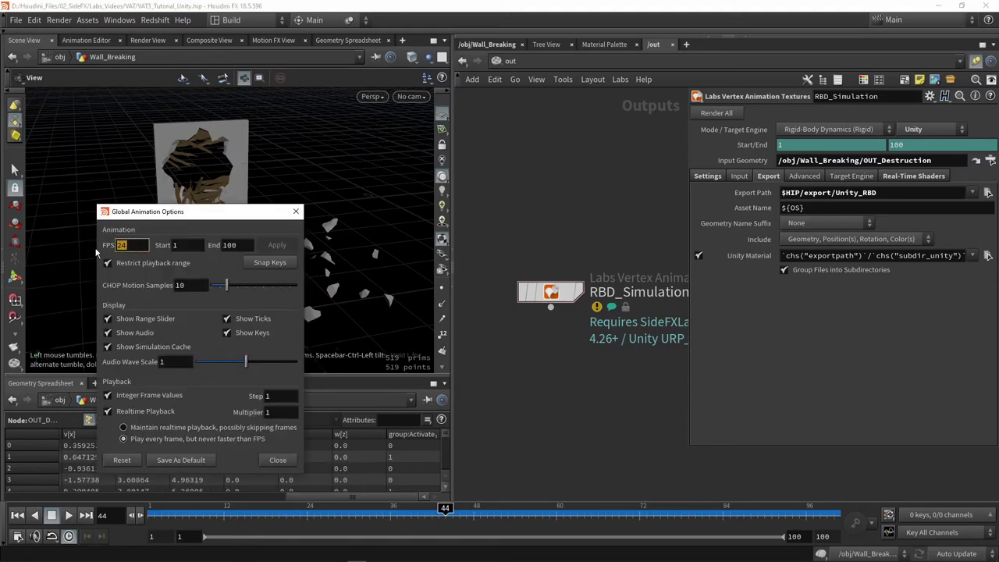
left_click(295, 212)
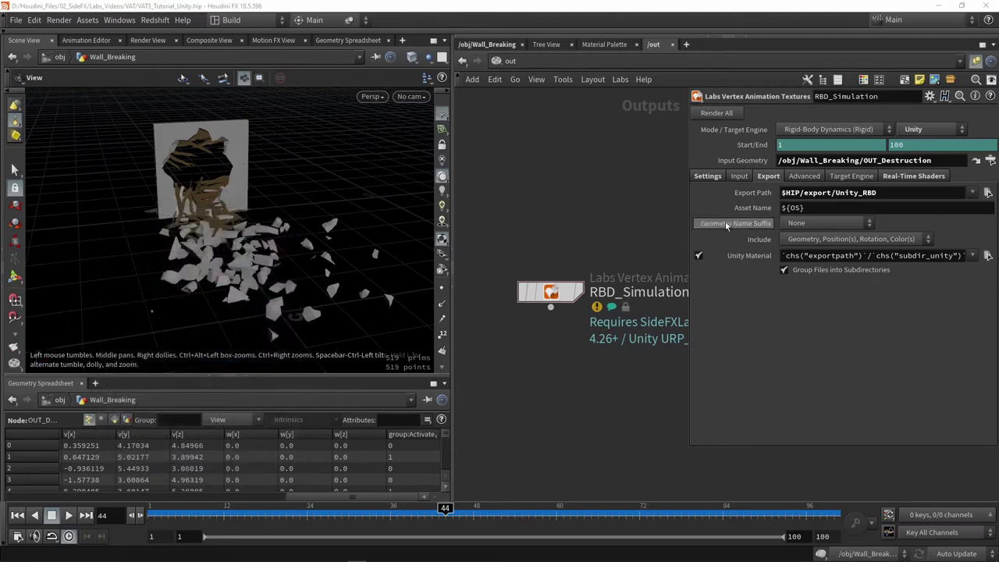
left_click(822, 239)
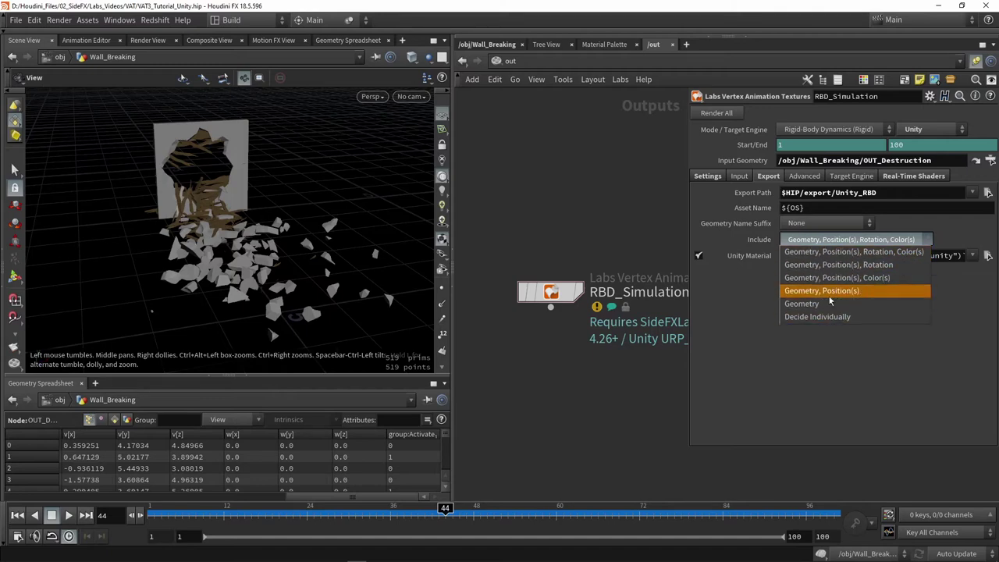
left_click(768, 301)
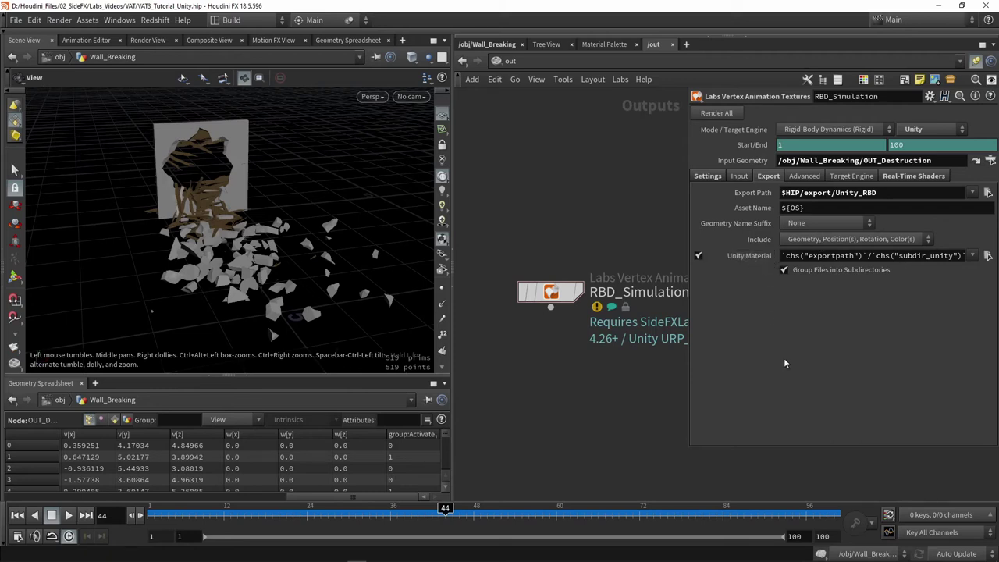
Check the Advanced, Target Engine and Real-Time Shaders options, then Render All to export/Unity_RBD.
left_click(802, 176)
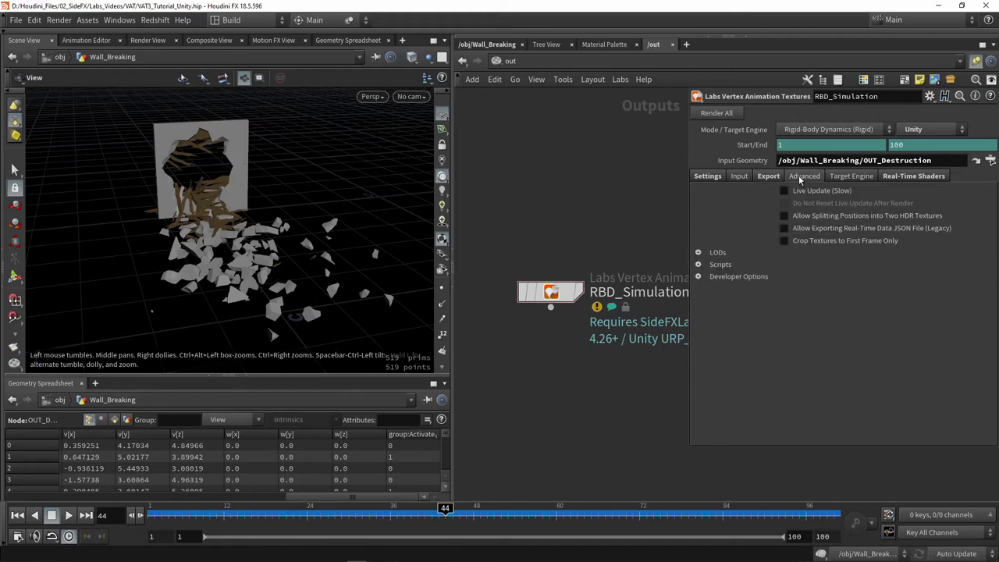
left_click(867, 178)
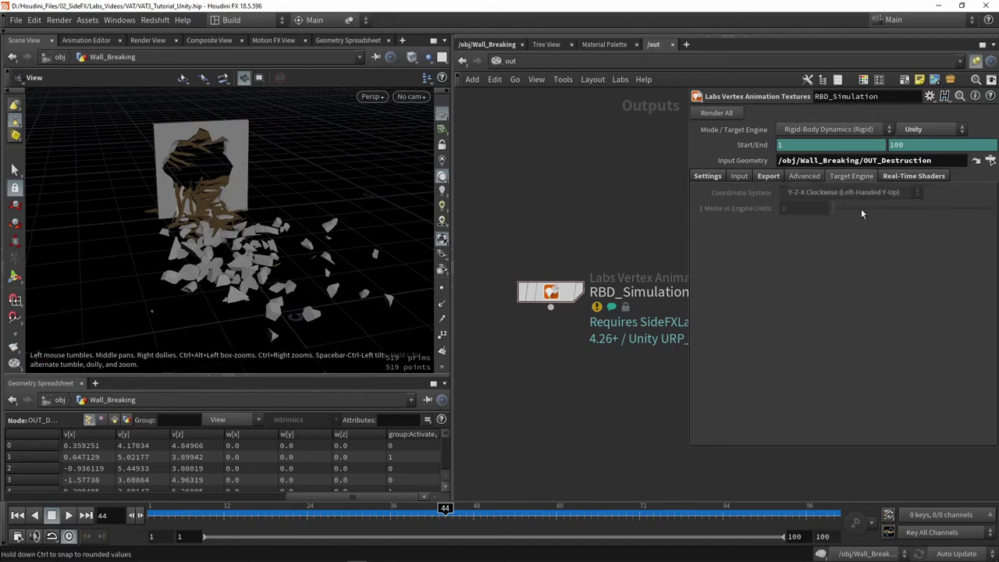
left_click(895, 178)
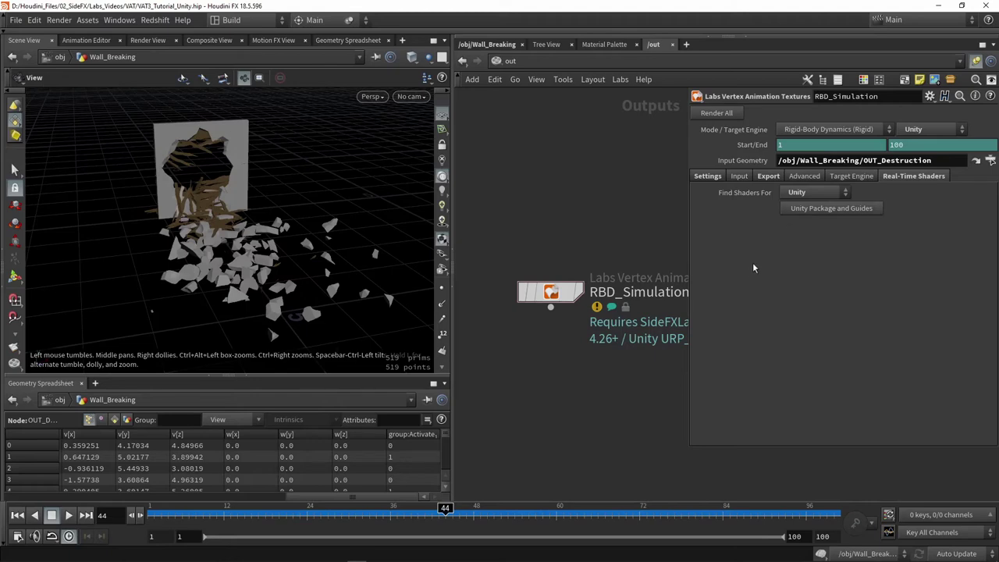
left_click(708, 176)
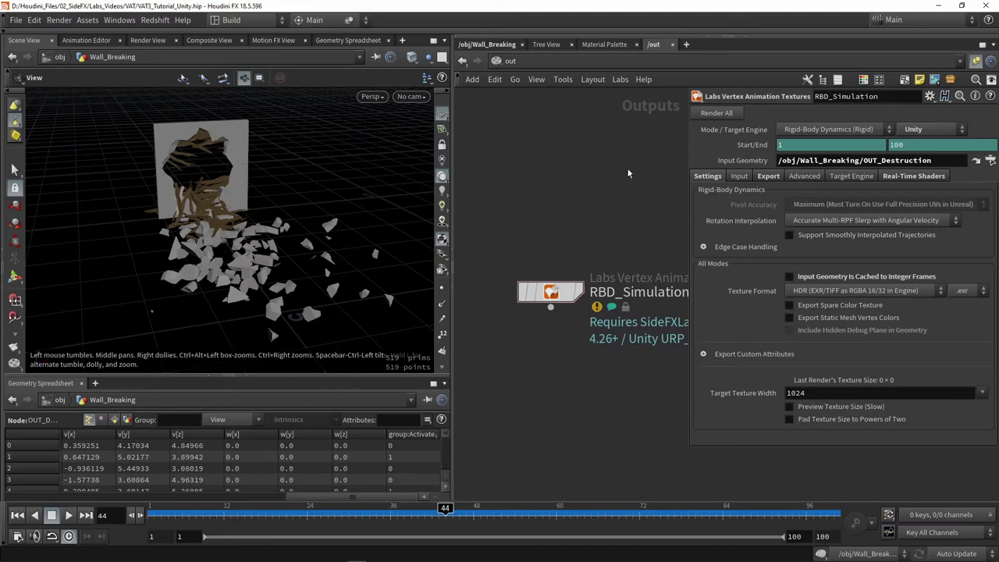
left_click(716, 113)
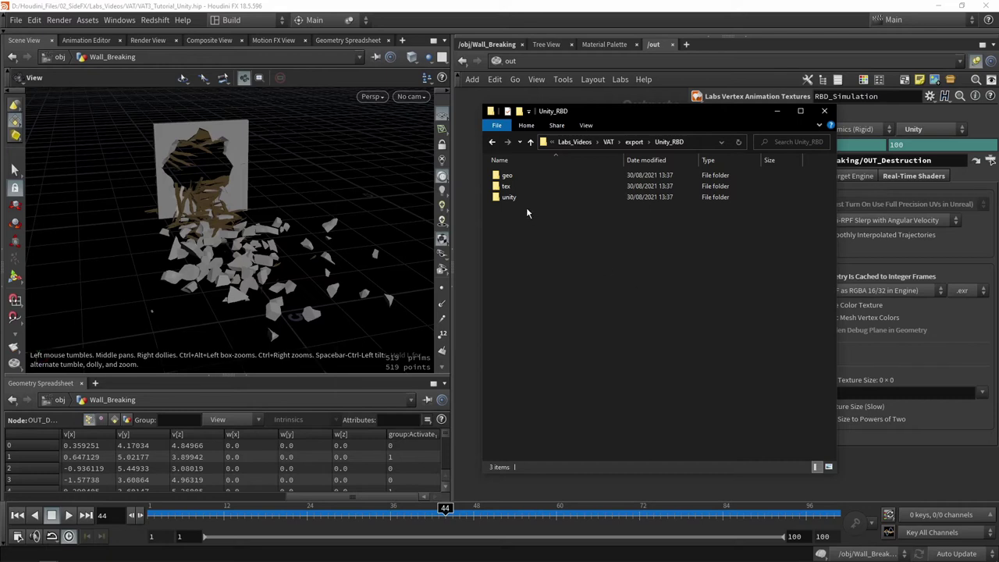
Check the geo, tex and unity export folders for the mesh FBX, col/pos/rot EXRs and material.
double_click(511, 175)
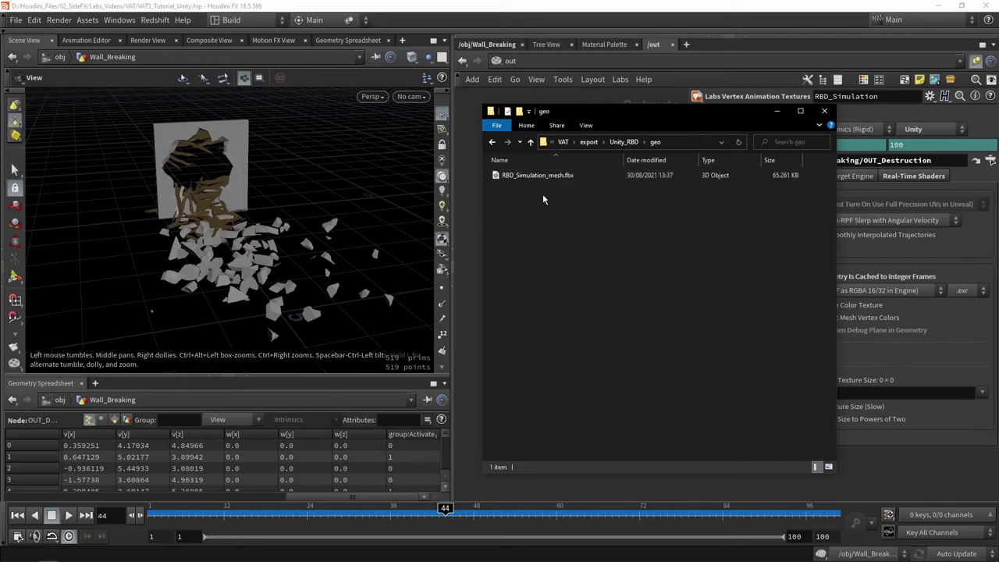
left_click(492, 141)
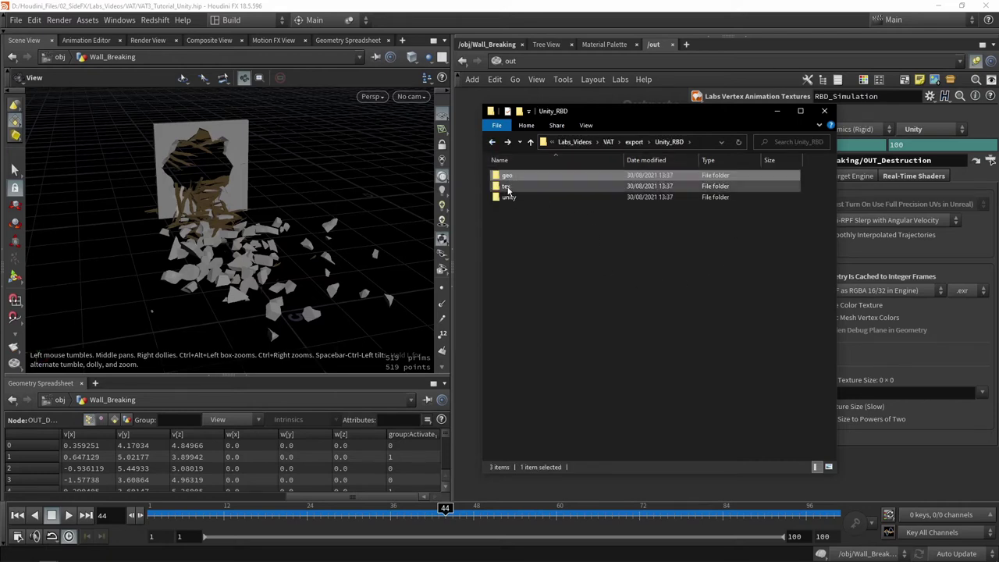
double_click(505, 187)
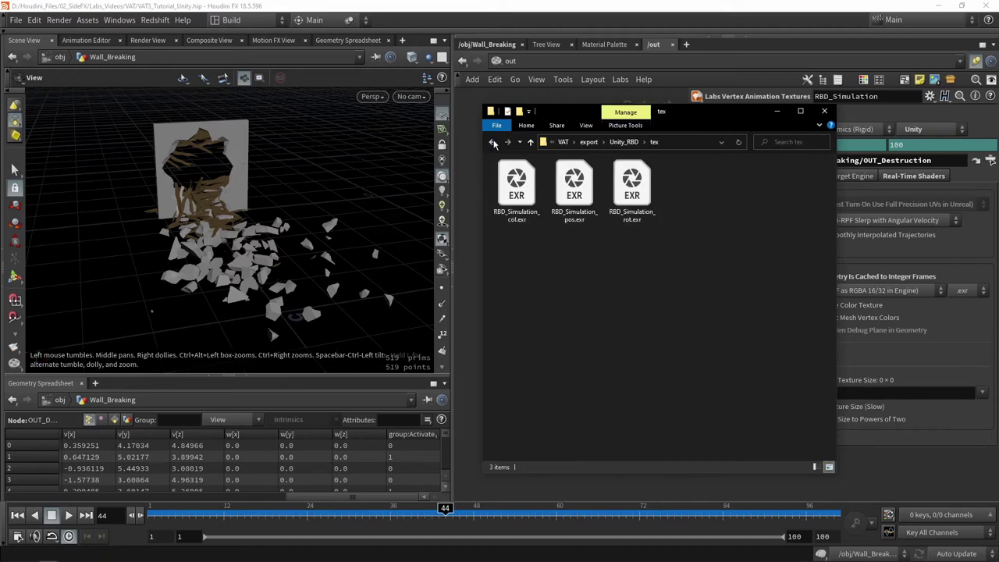
left_click(491, 141)
double_click(515, 192)
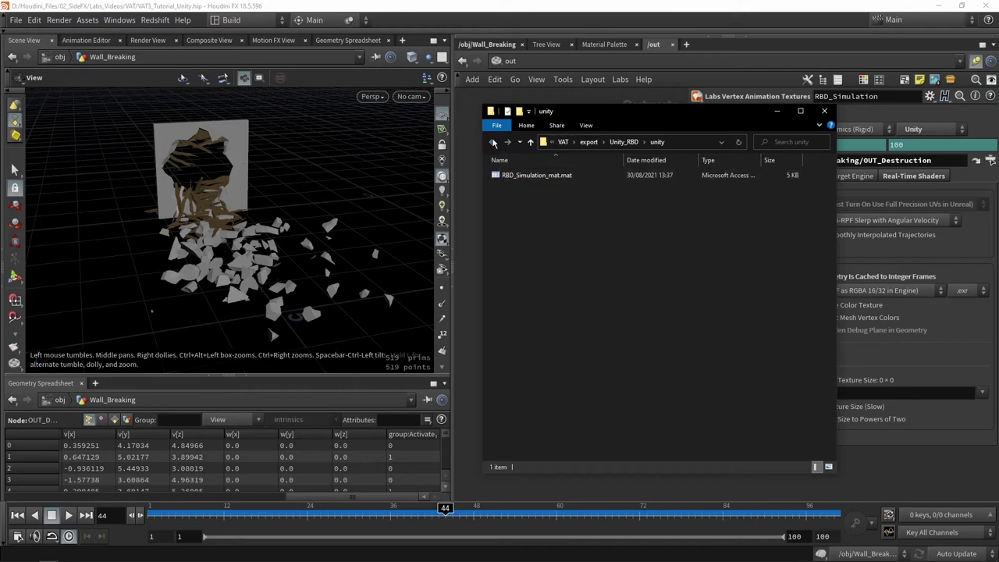
left_click(492, 141)
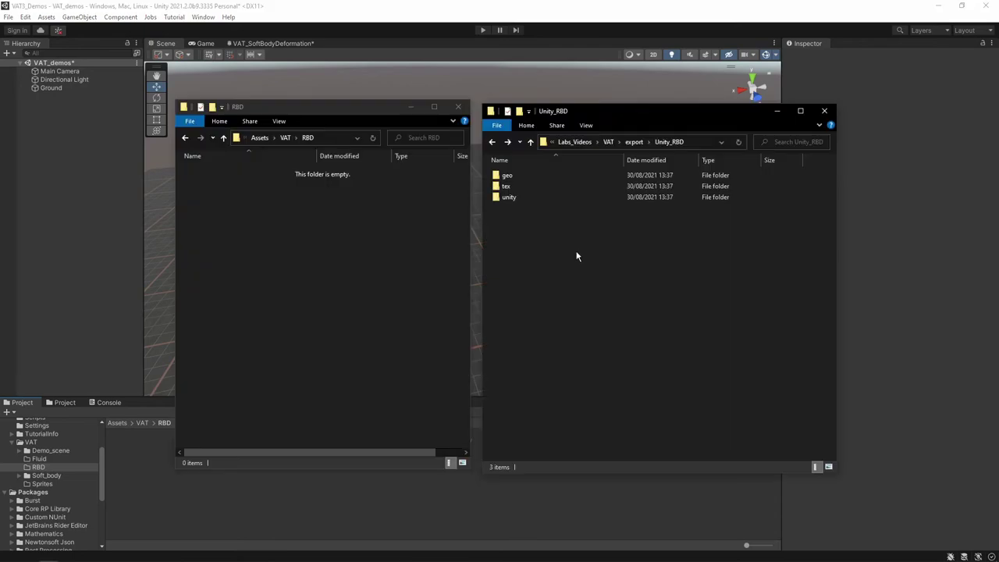
Copy the geo, tex and unity folders into Unity's Assets/VAT/RBD folder.
left_click_drag(577, 256, 330, 244)
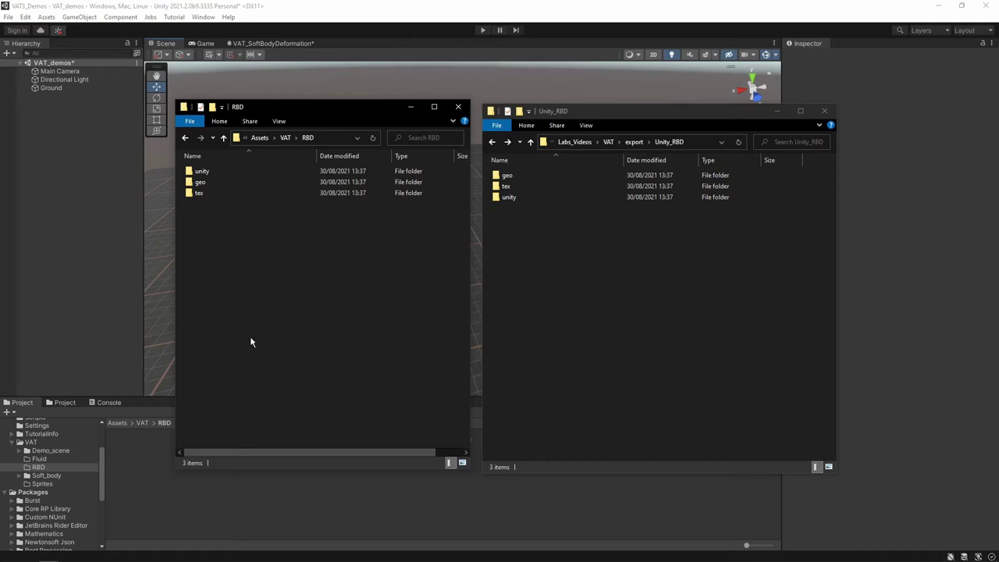
left_click(156, 504)
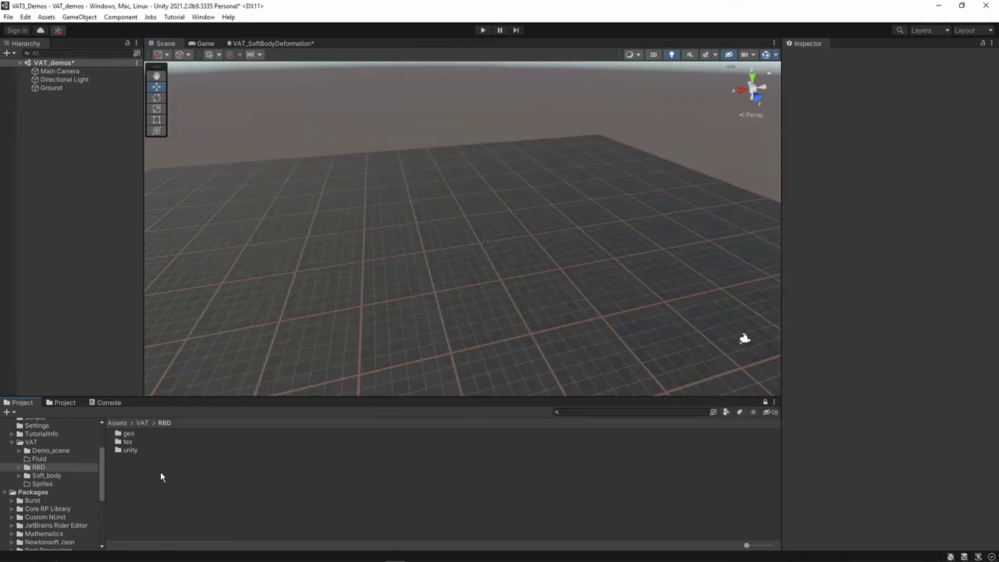
Reimport RBD_Simulation_mesh with the VAT_FBX_Import_Houdini preset (Optimize Mesh Nothing, Tangents Import).
left_click(128, 434)
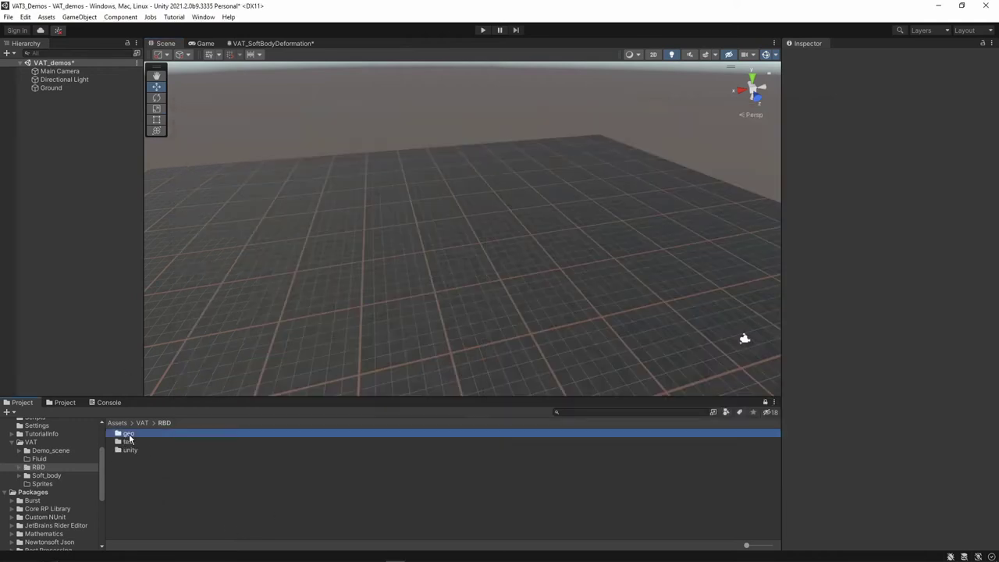
double_click(128, 434)
left_click(129, 433)
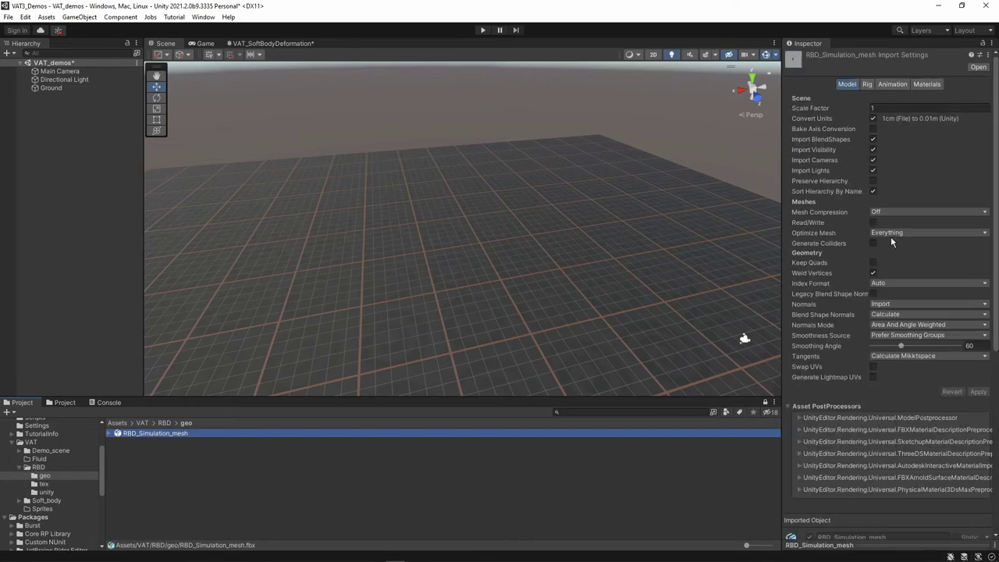
left_click(979, 56)
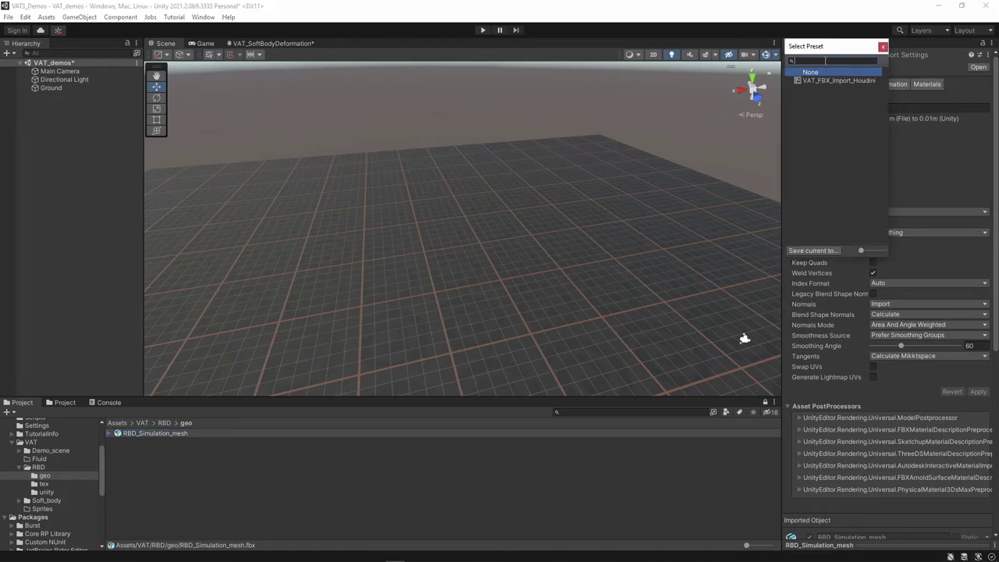
left_click(822, 81)
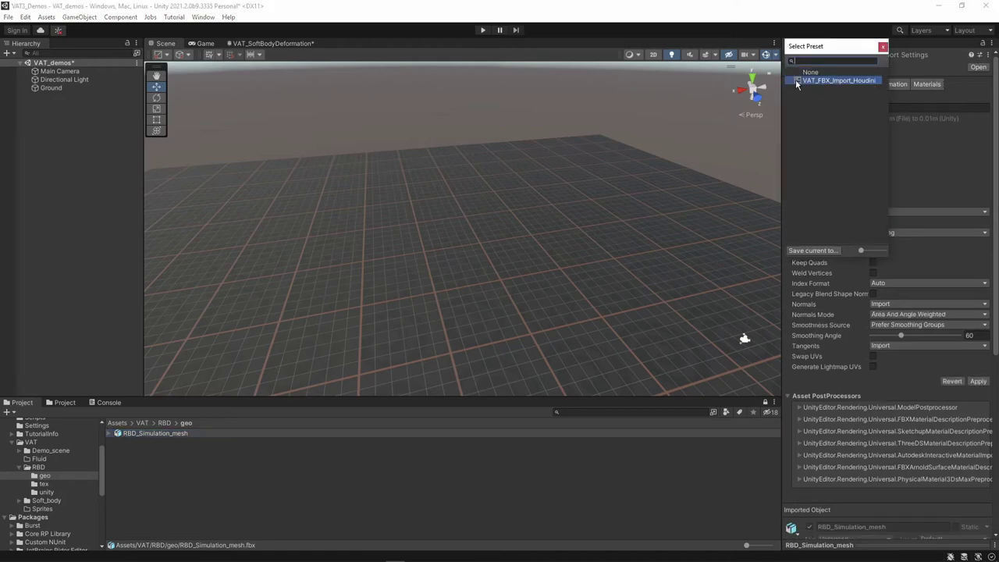
double_click(855, 85)
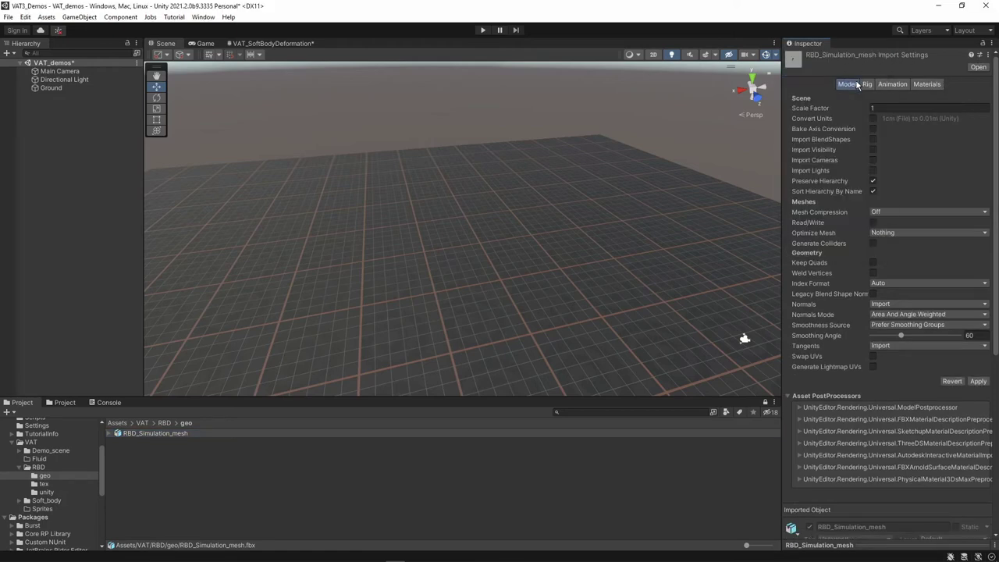
left_click(977, 381)
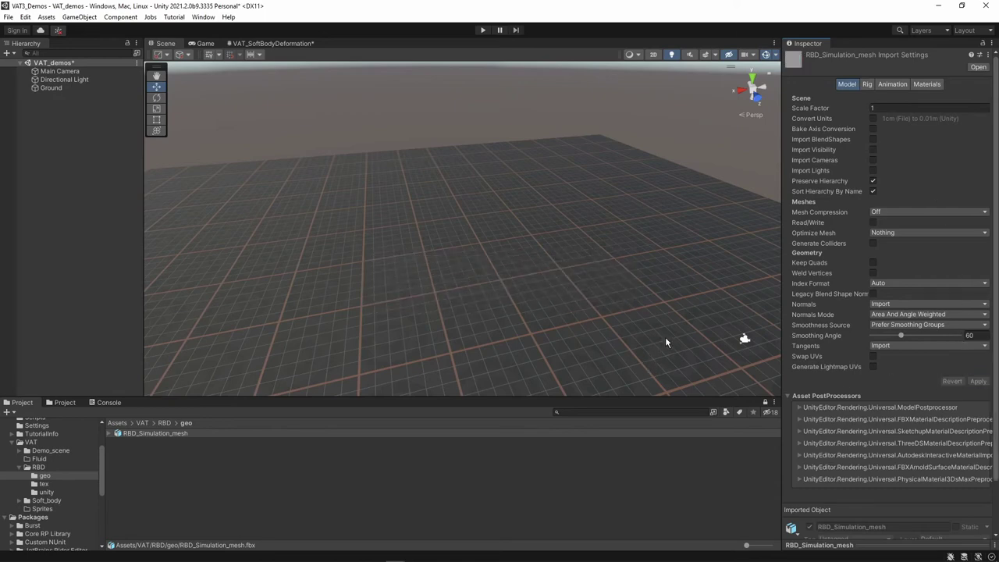
Apply the VAT_HDR_Texture_Import preset to the three EXR textures: no mipmaps, Point filtering, RGBA Half.
left_click(164, 423)
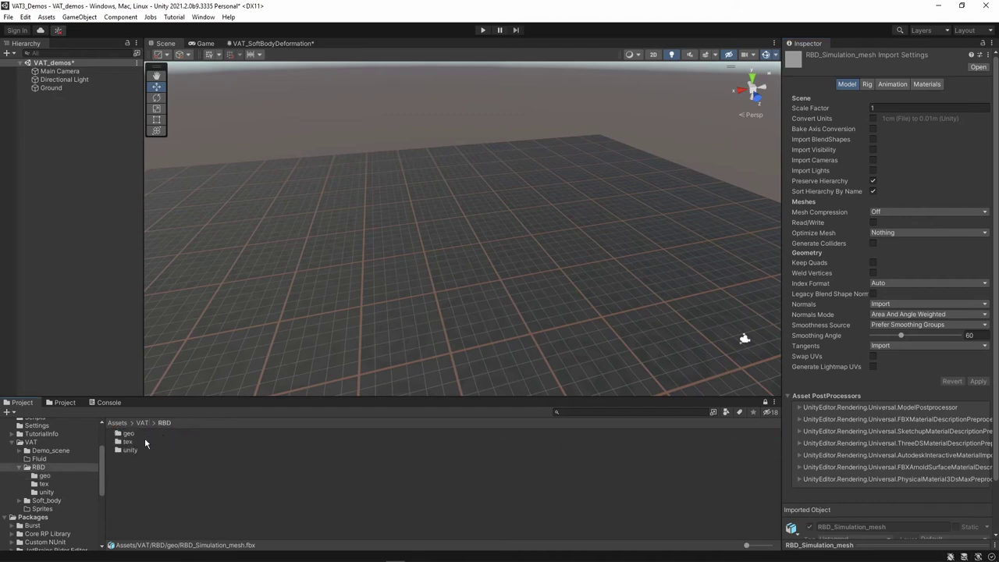
double_click(142, 443)
left_click(172, 451)
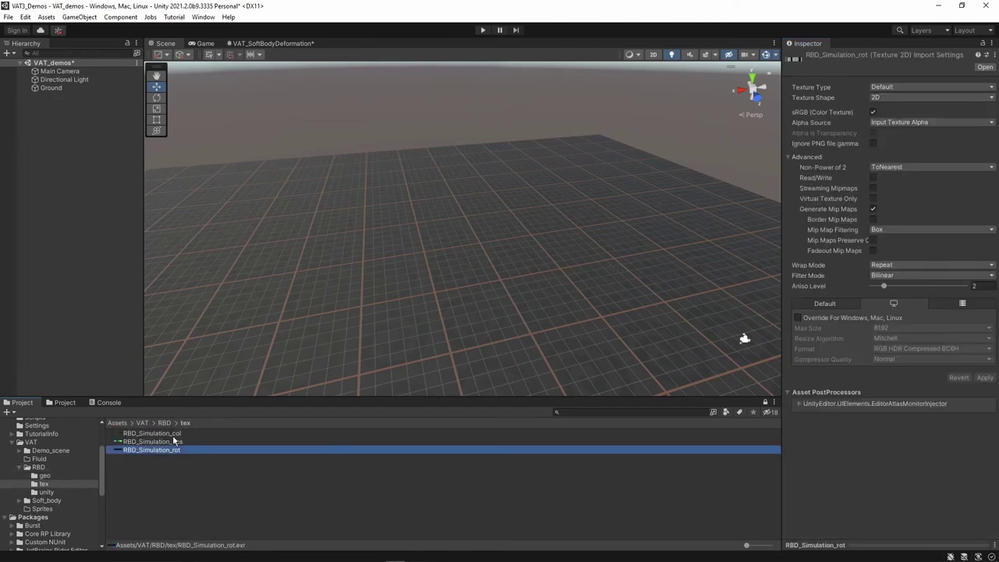
left_click(173, 434, "shift")
left_click(986, 55)
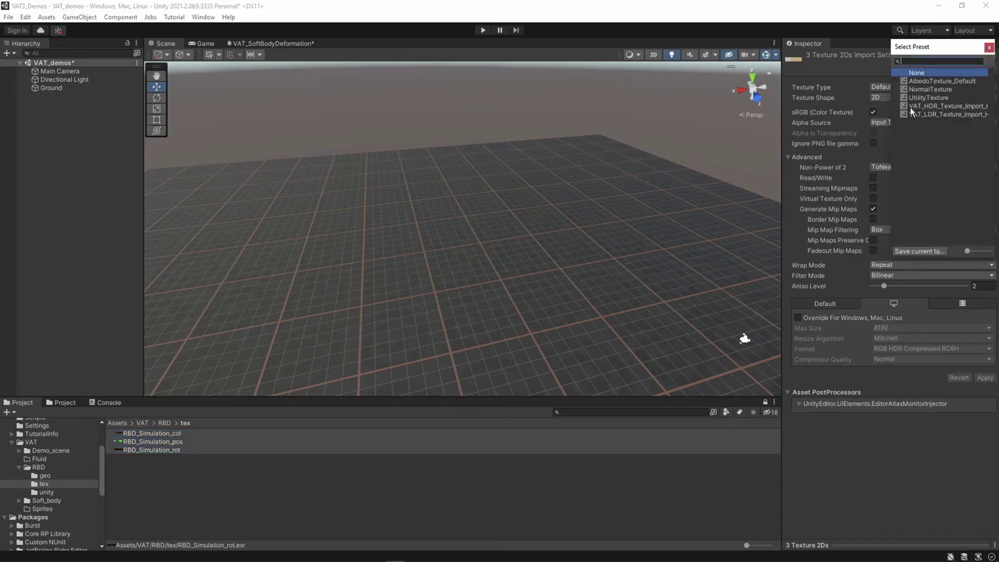
left_click(950, 107)
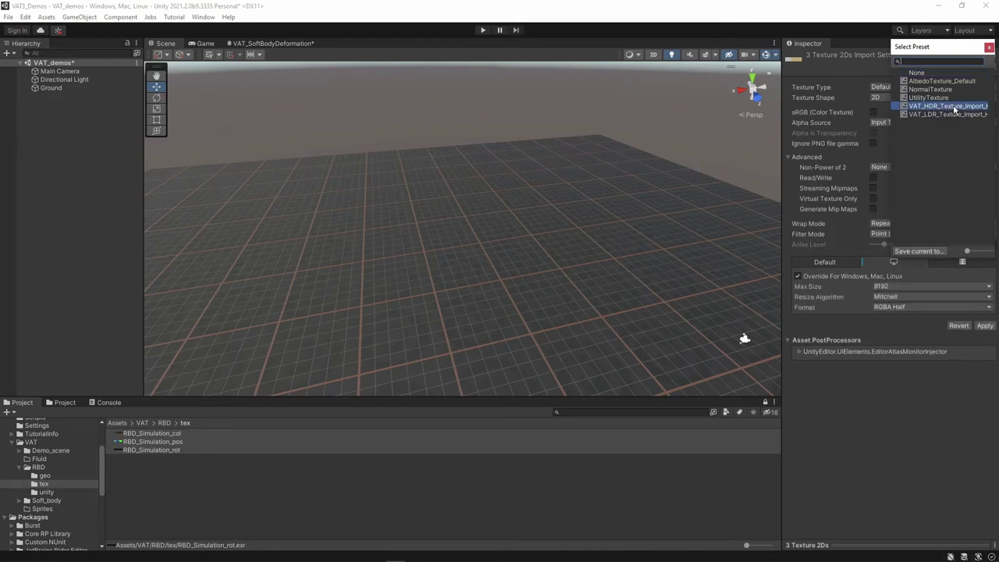
left_click(983, 325)
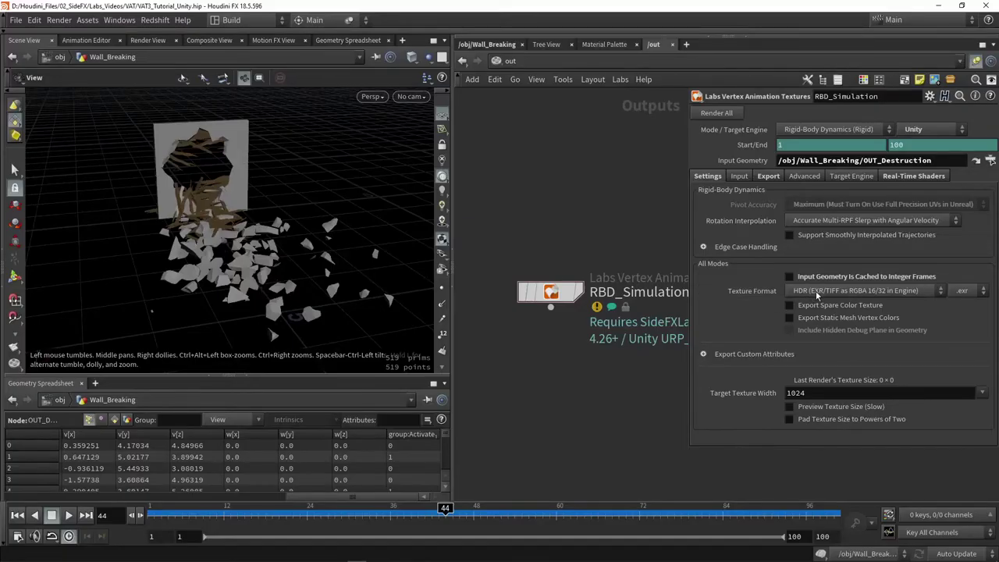
left_click(815, 291)
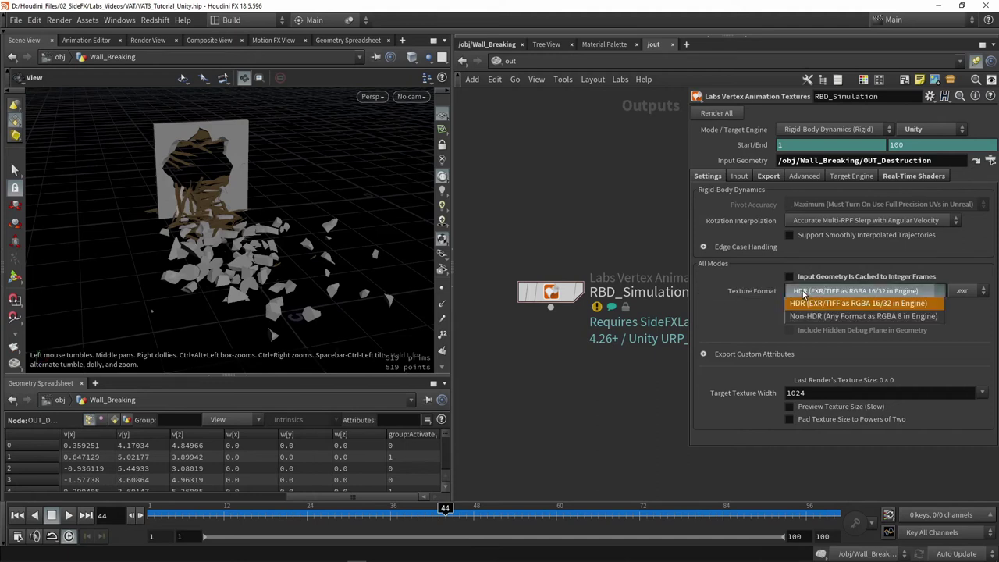
left_click(748, 322)
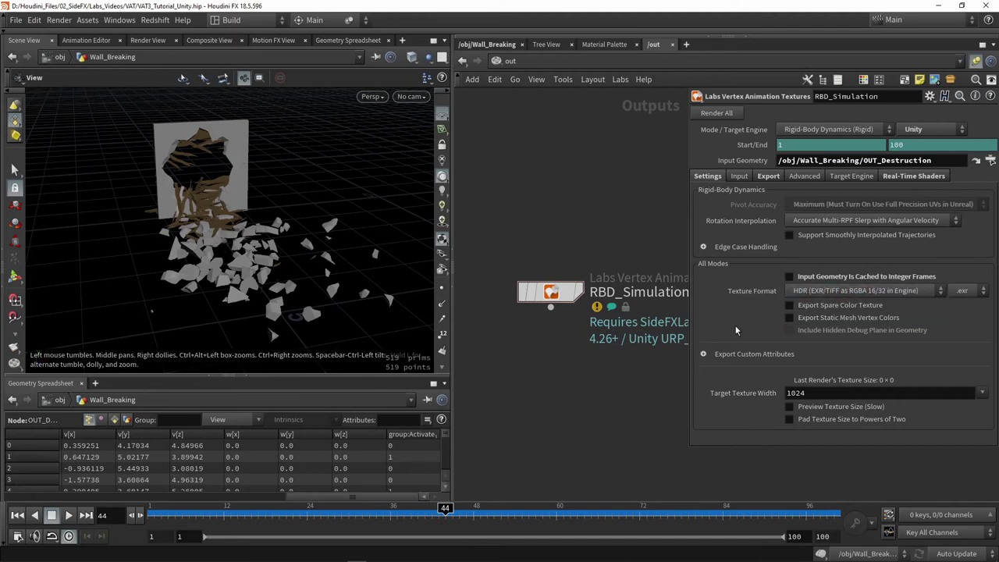
left_click(38, 467)
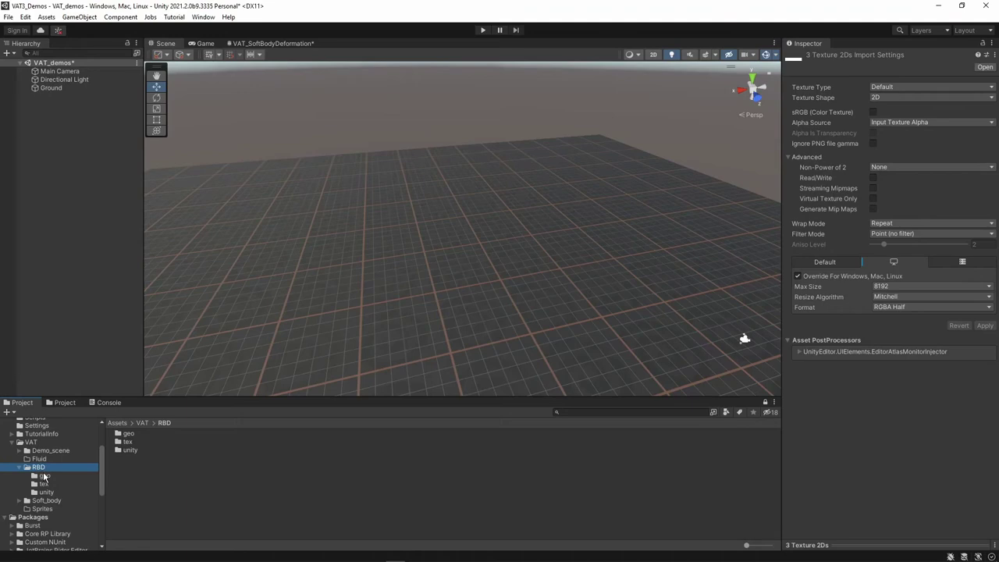
Place RBD_Simulation_mesh in the VAT_demos scene, scaled to 3.8171 at X 1.28, Z -0.97.
left_click(44, 475)
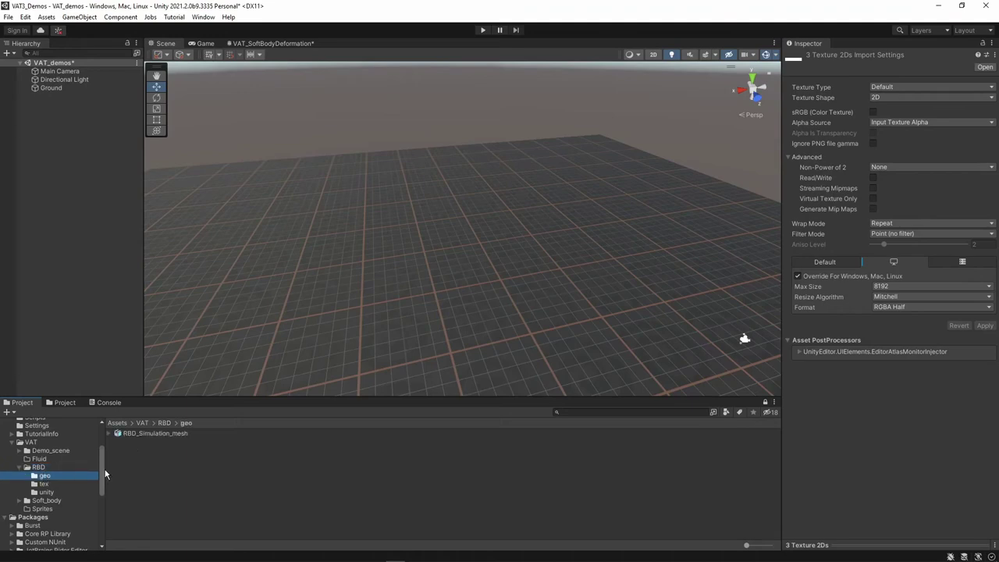
left_click(137, 436)
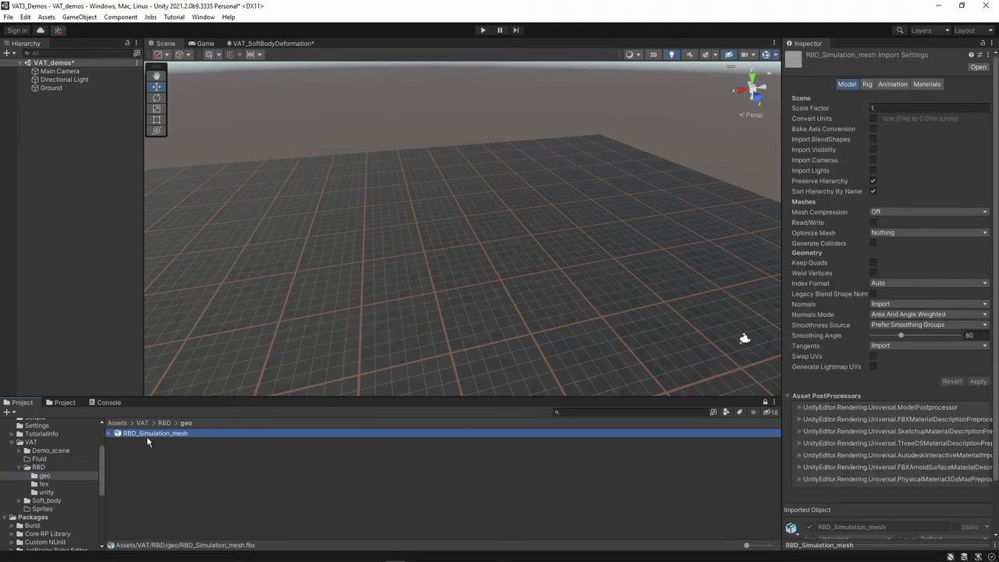
left_click_drag(148, 441, 418, 305)
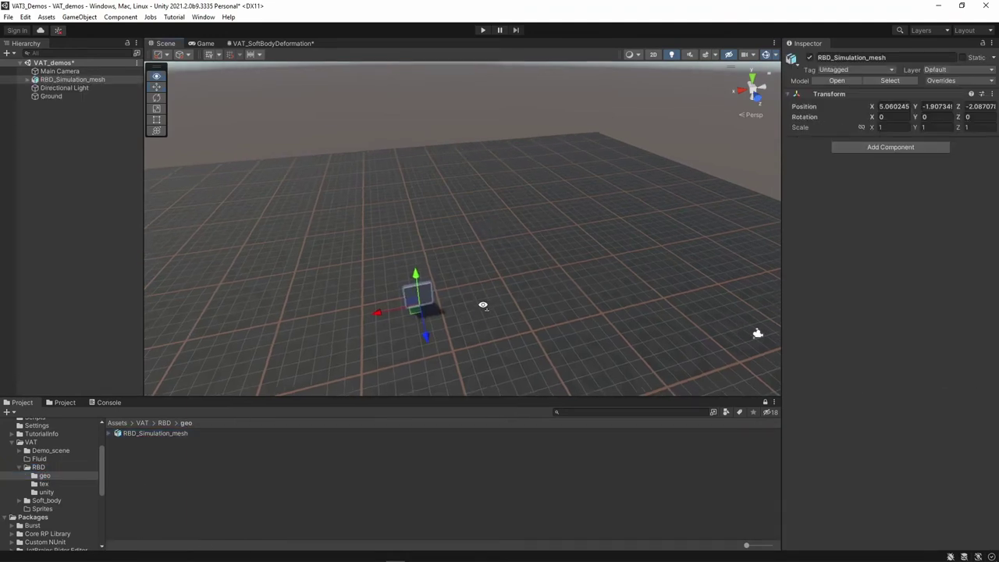
left_click_drag(485, 307, 500, 335, "alt")
Frame the wall and lock the Inspector on the RBD_Simulation_mat material.
key("w")
key("f")
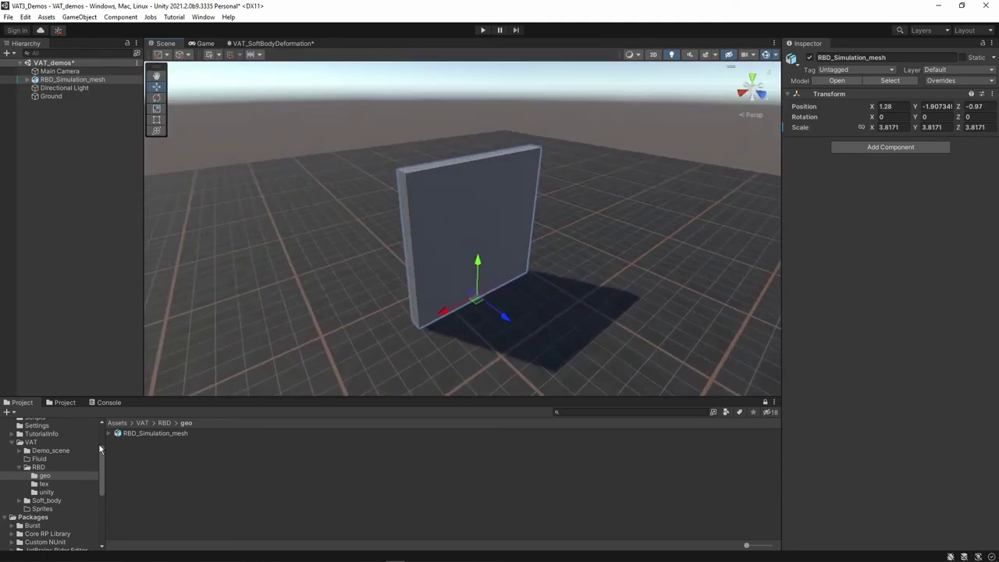
left_click(43, 493)
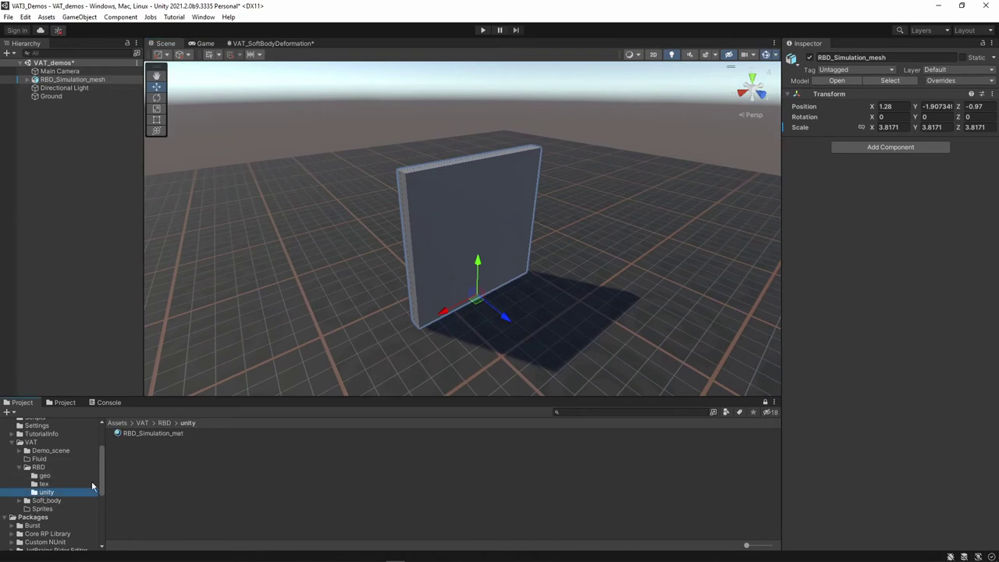
left_click(172, 432)
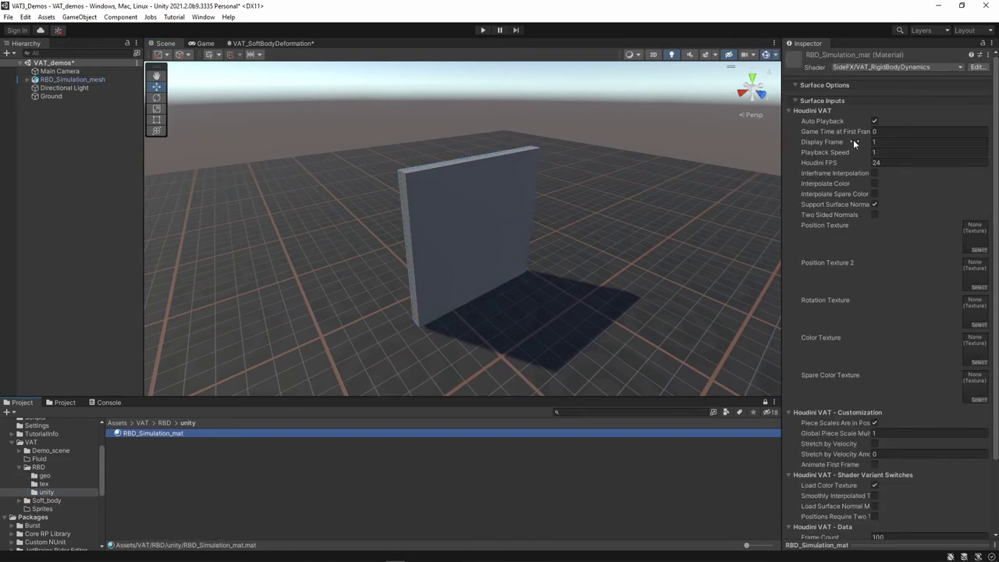
scroll(924, 296, "down", 3)
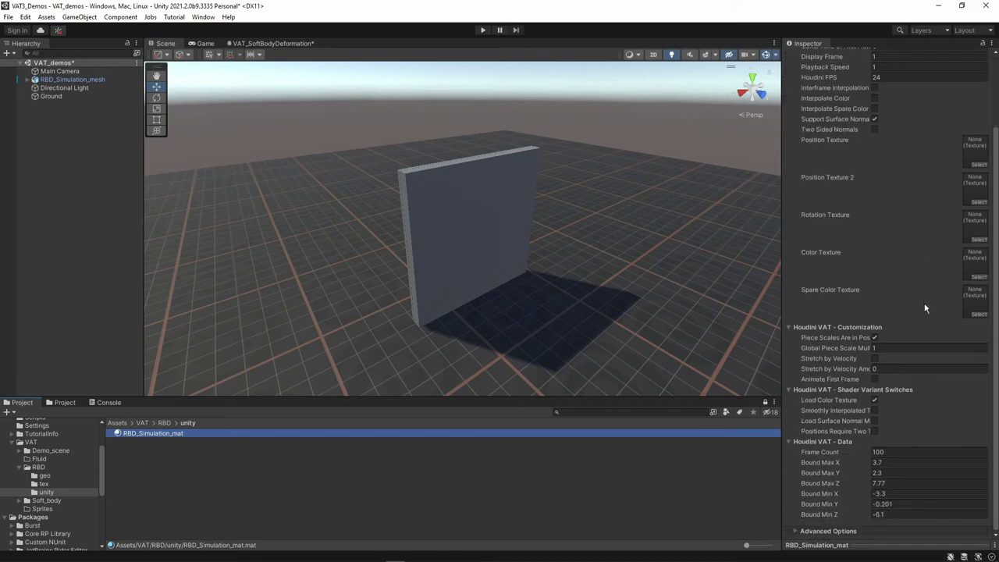
scroll(897, 382, "up", 3)
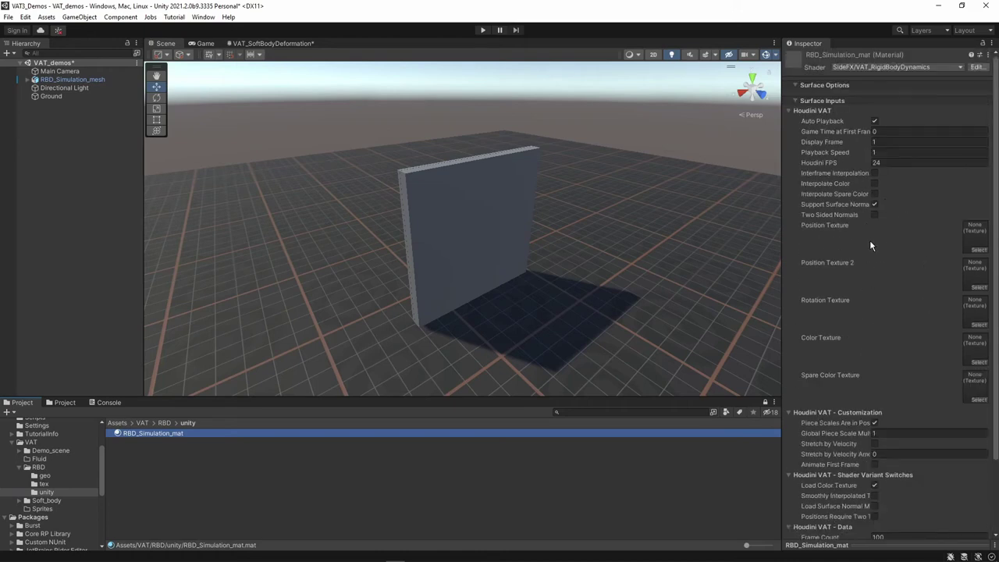
left_click(982, 44)
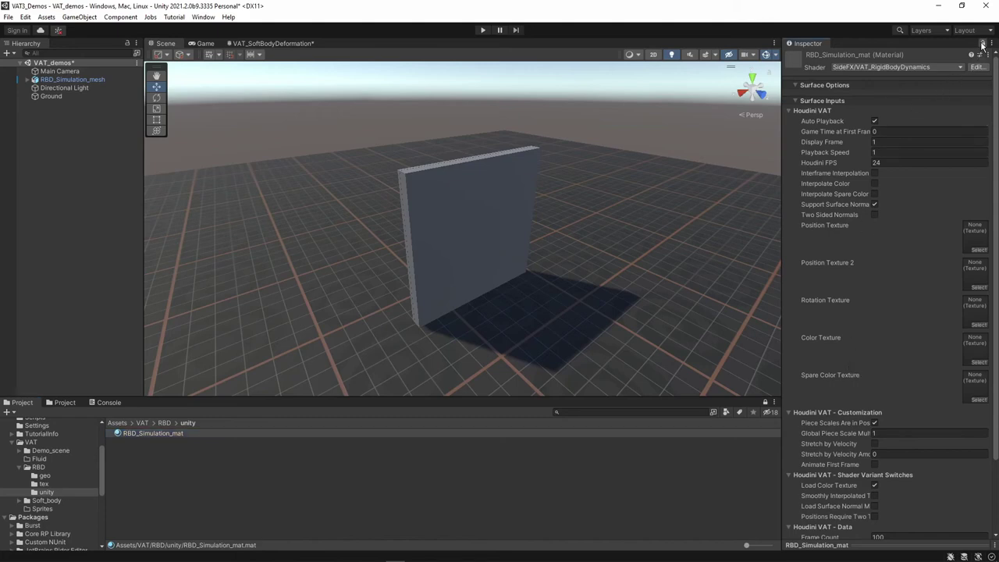
Assign RBD_Simulation_pos and RBD_Simulation_rot to Position and Rotation Texture, then apply the material to the wall.
left_click(53, 484)
left_click_drag(174, 441, 975, 349)
left_click(153, 450)
left_click(153, 442)
left_click_drag(144, 445, 972, 236)
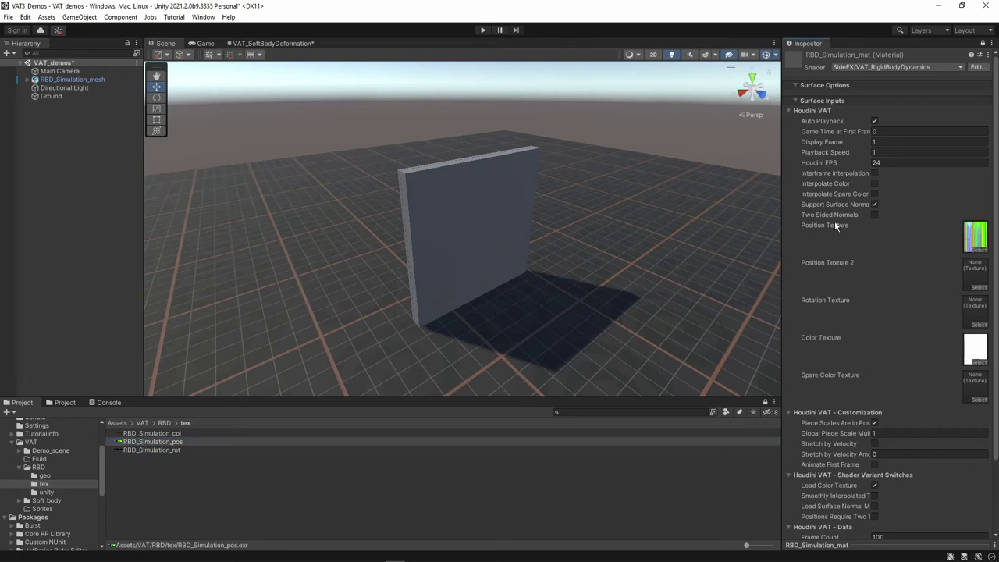
left_click(152, 450)
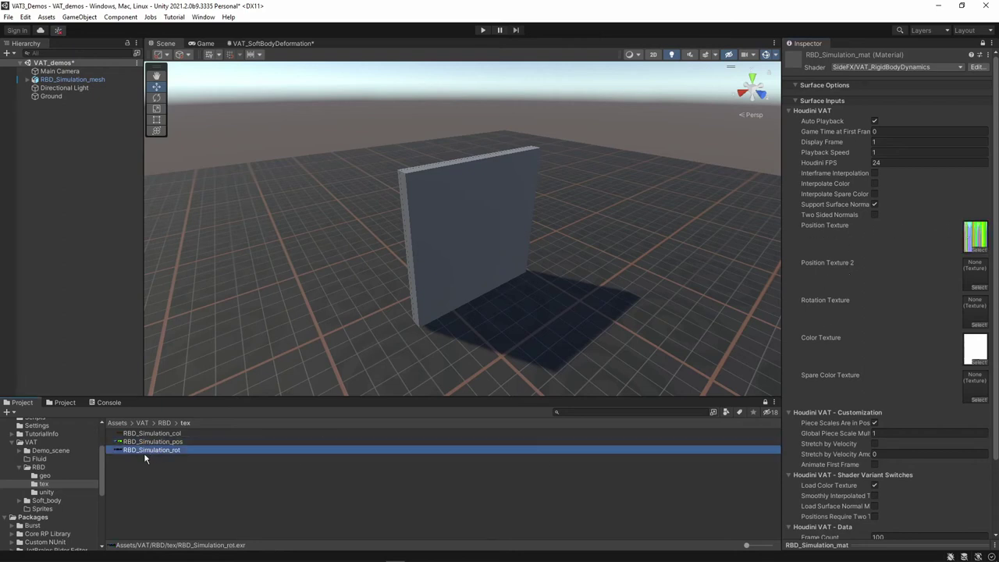
left_click_drag(140, 450, 966, 308)
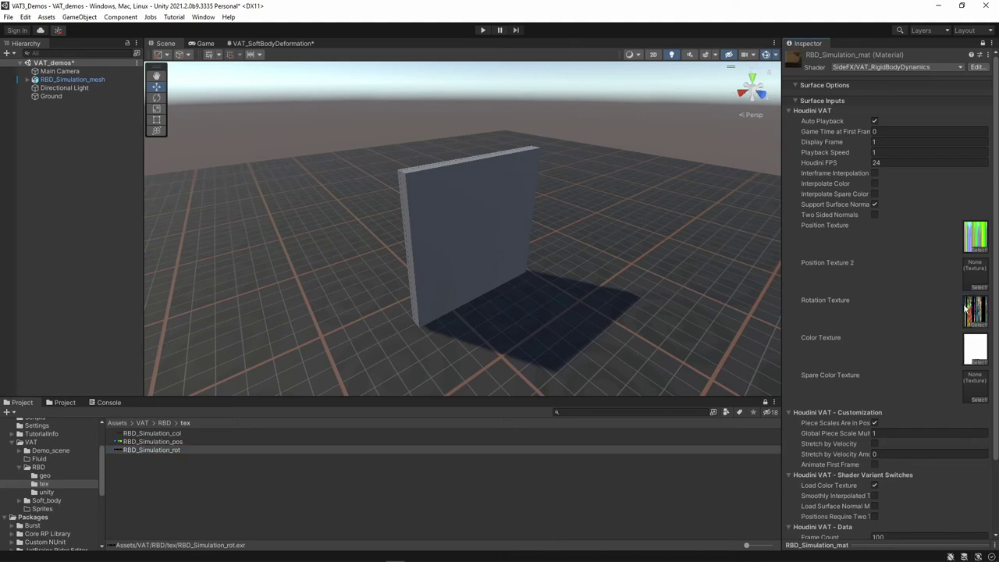
left_click(46, 491)
left_click_drag(151, 438, 468, 219)
Orbit around the wall and preview the destruction through the Game camera.
left_click_drag(458, 288, 497, 258, "alt")
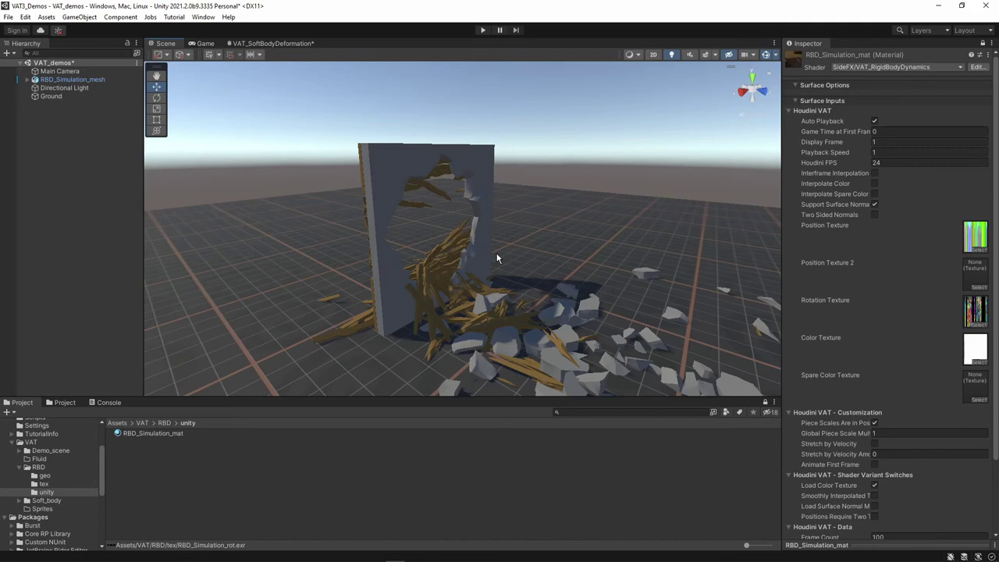
scroll(497, 263, "up", 5)
left_click_drag(513, 250, 484, 216, "alt")
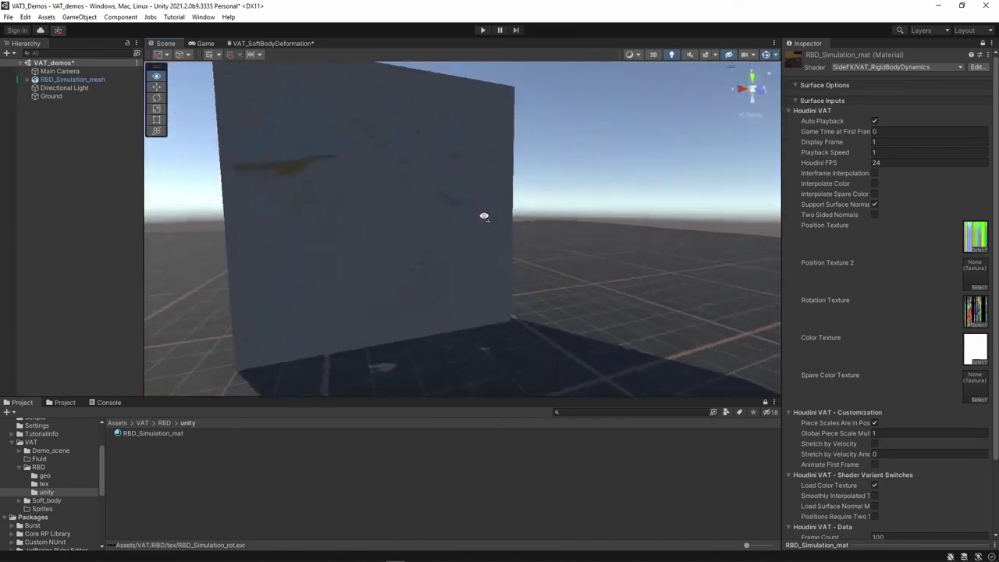
scroll(484, 217, "down", 5)
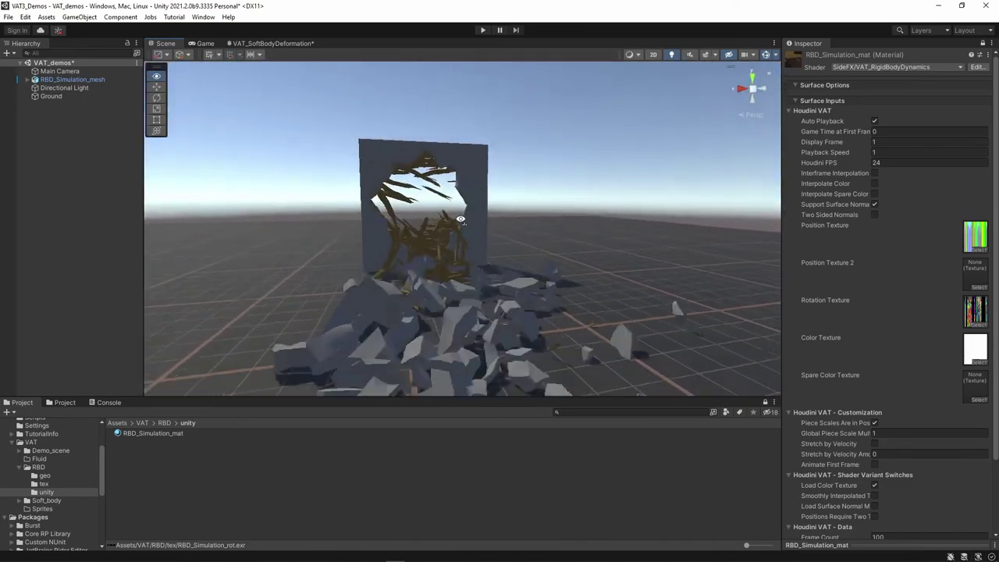
left_click(203, 43)
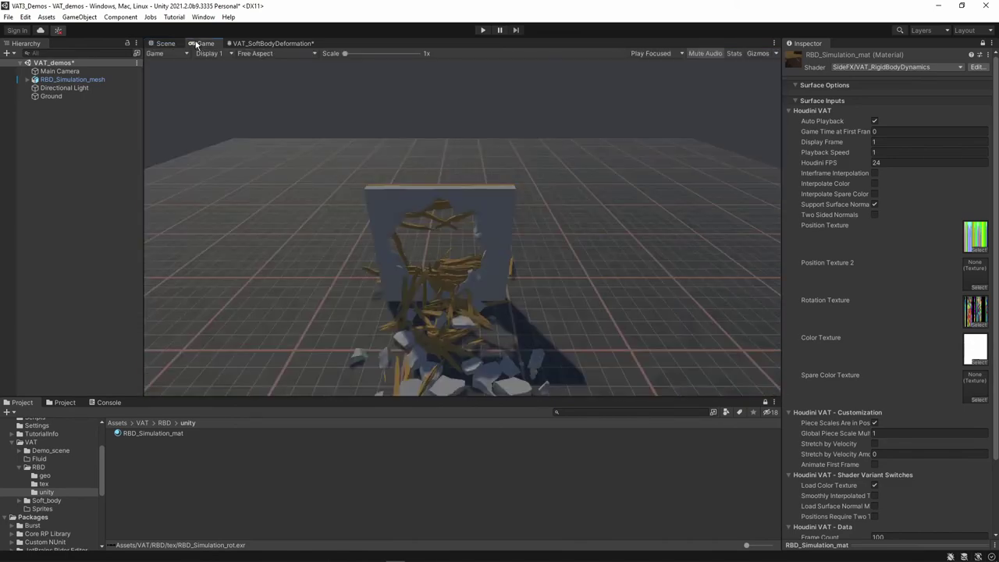
left_click(165, 43)
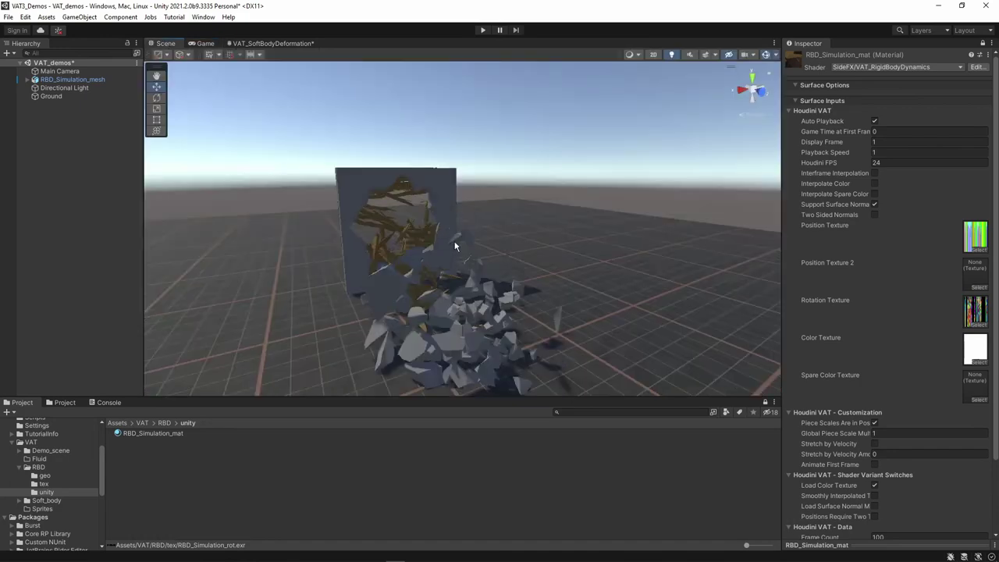
Rotate the wall on Y so debris flies left, move it right, and enter Play mode.
left_click_drag(400, 275, 350, 270)
key("w")
left_click_drag(419, 255, 466, 257)
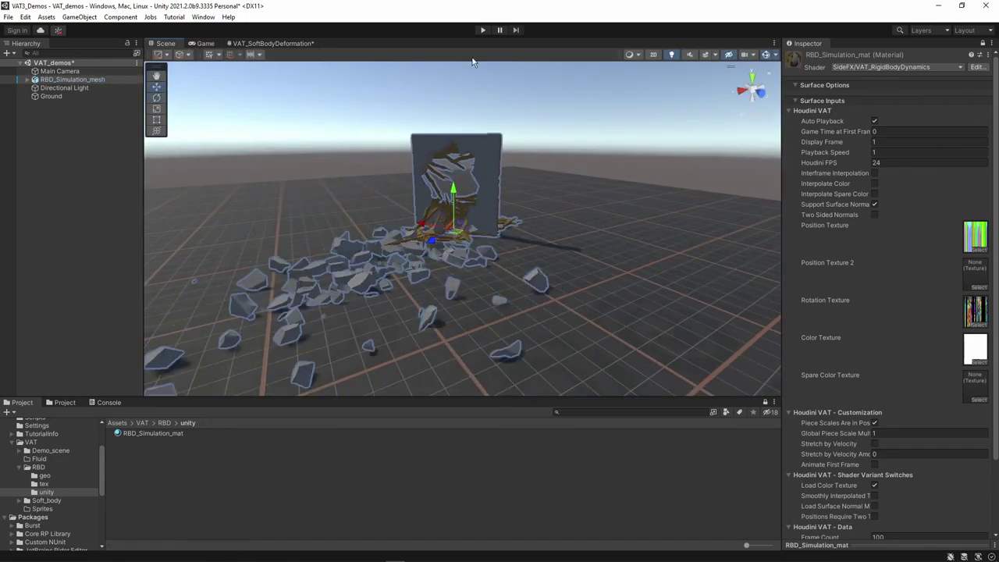
left_click(483, 30)
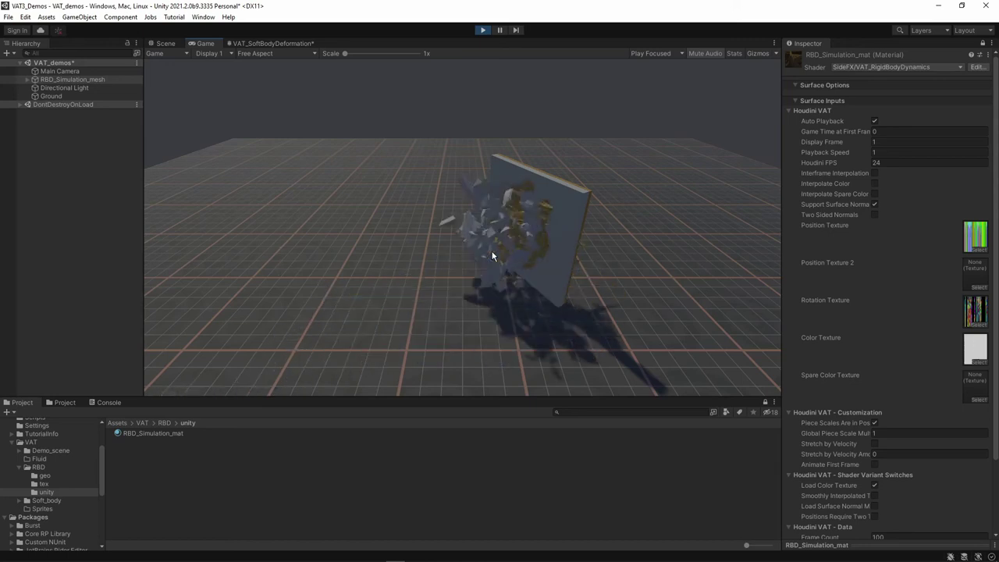
key("ctrl+p")
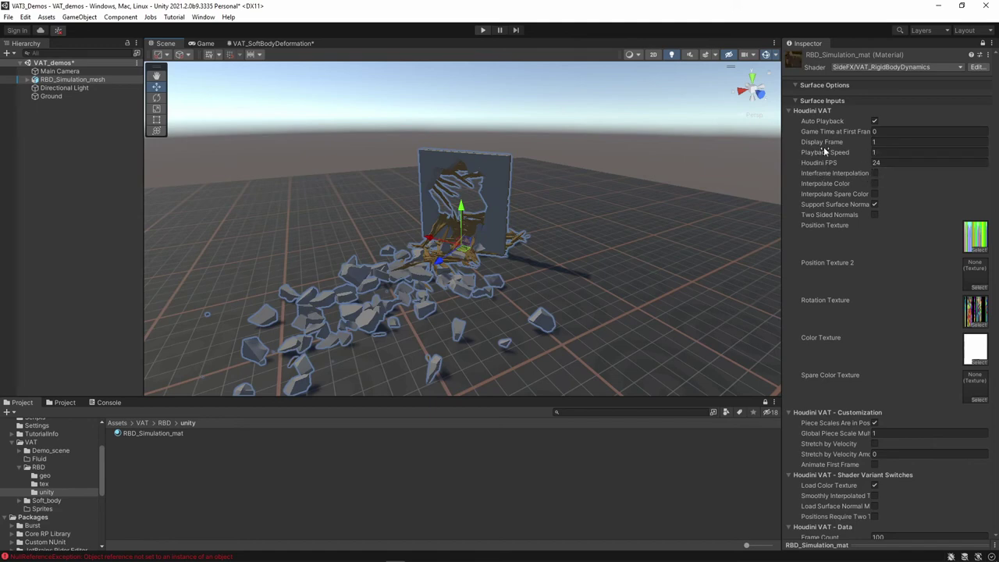
left_click(881, 153)
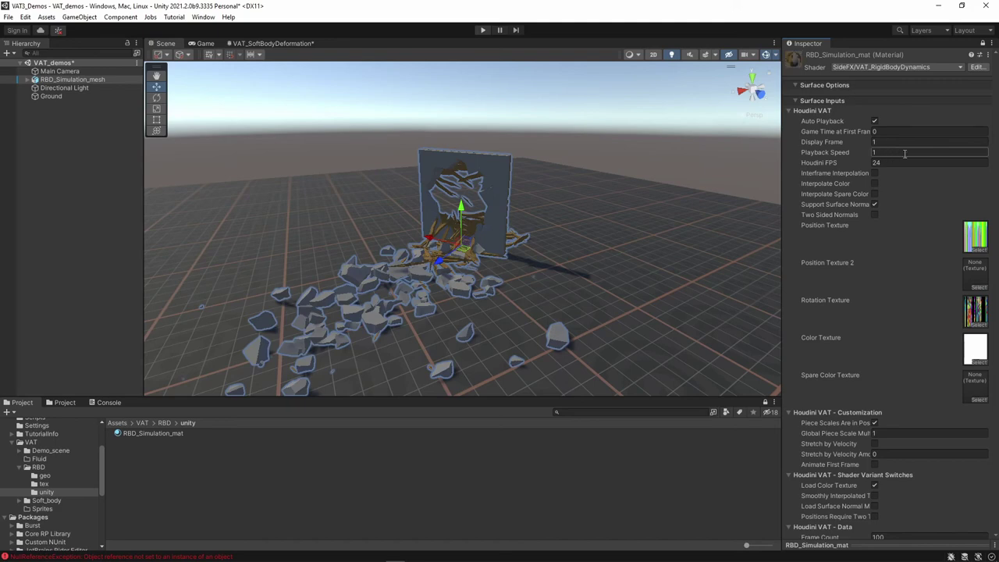
key("Return")
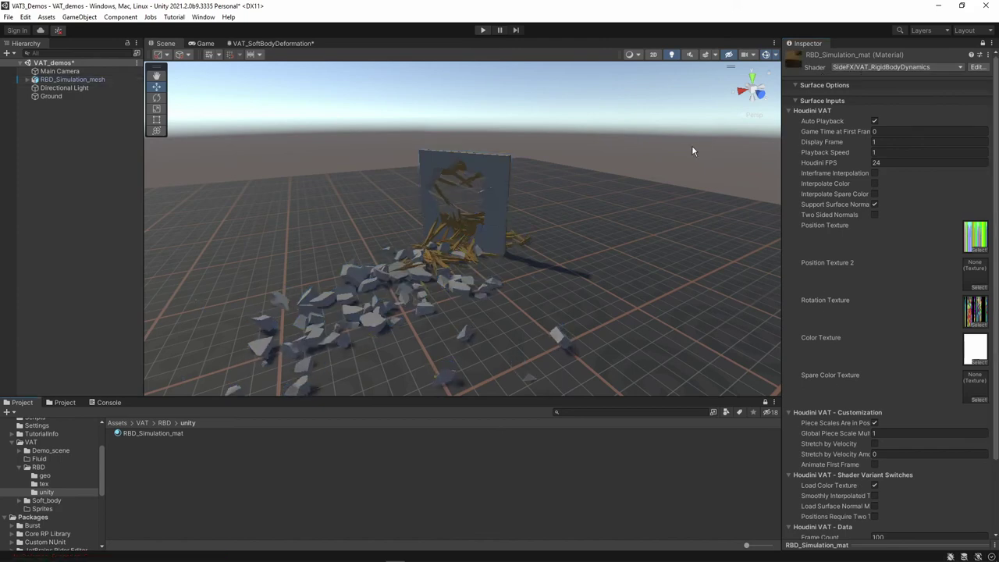
Open the VAT_RigidBodyDynamics shader graph and close the VAT_SoftBodyDeformation graph.
left_click(976, 66)
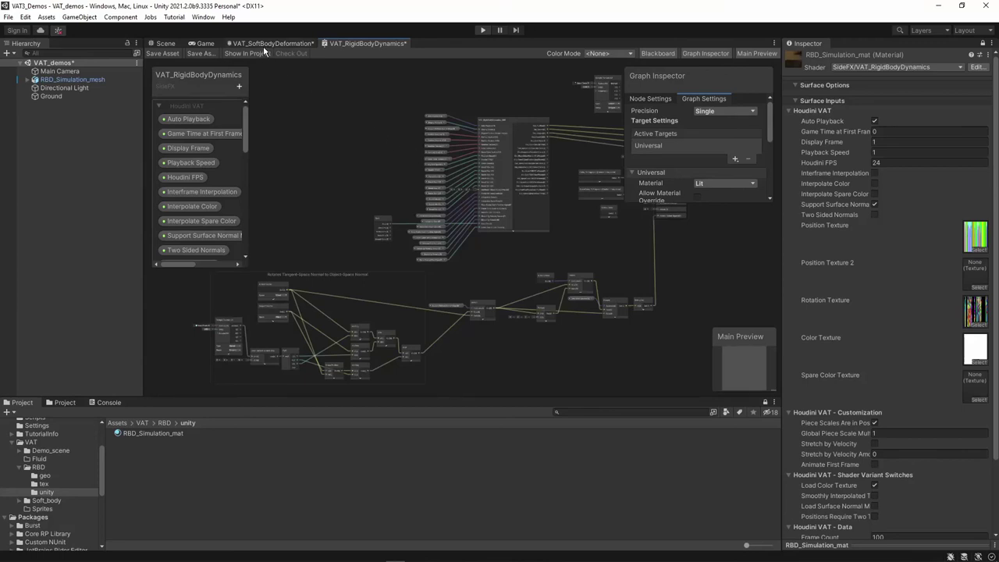
middle_click(263, 43)
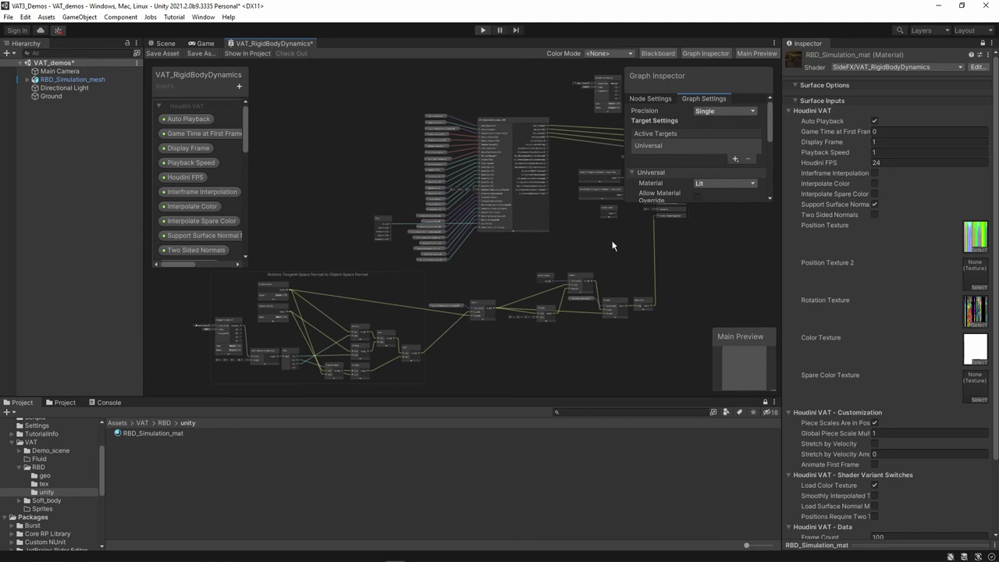
middle_click_drag(611, 240, 451, 314)
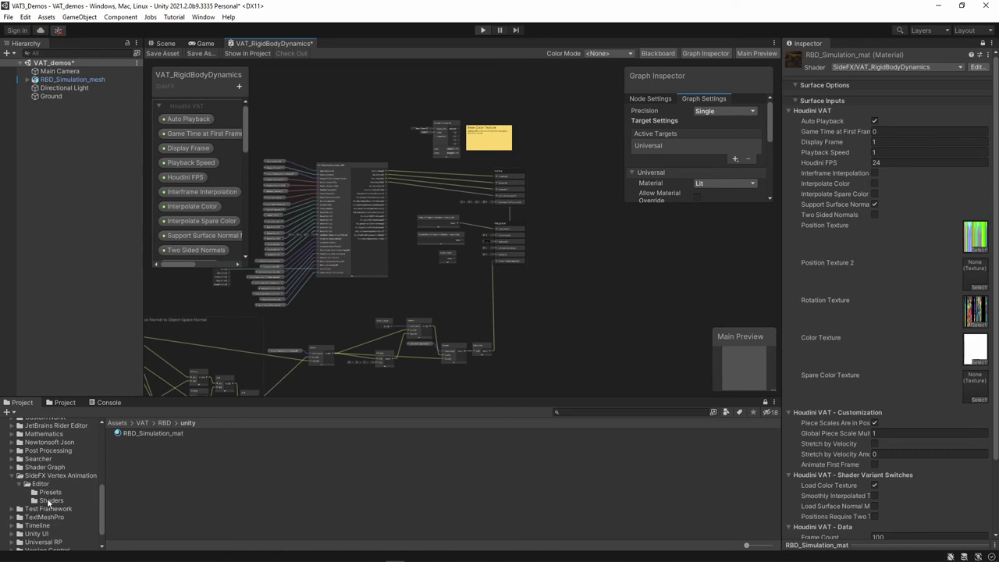
Show the VAT shader files under Packages > SideFX Vertex Animation > Editor > Shaders.
left_click(49, 500)
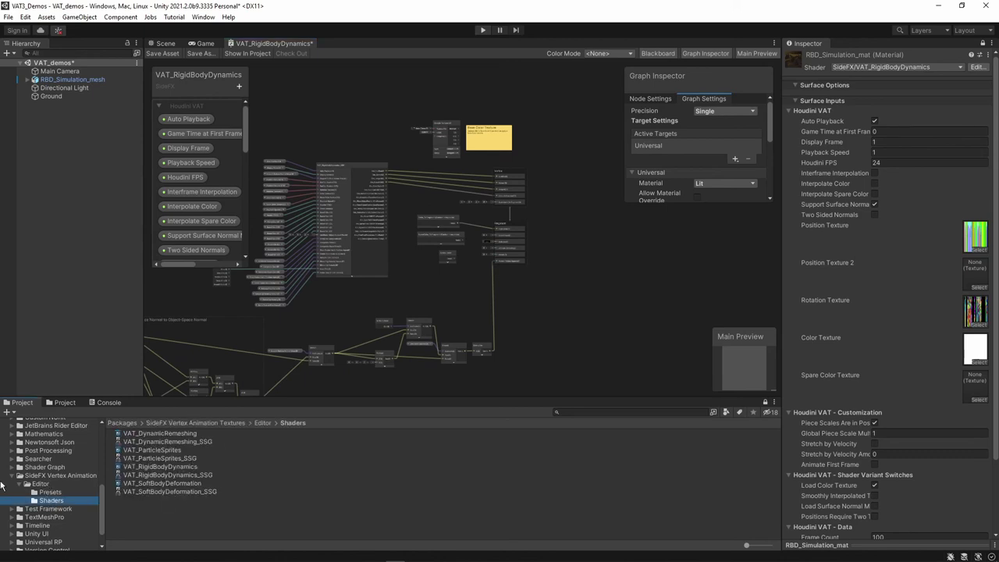
scroll(48, 477, "up", 2)
scroll(50, 474, "up", 5)
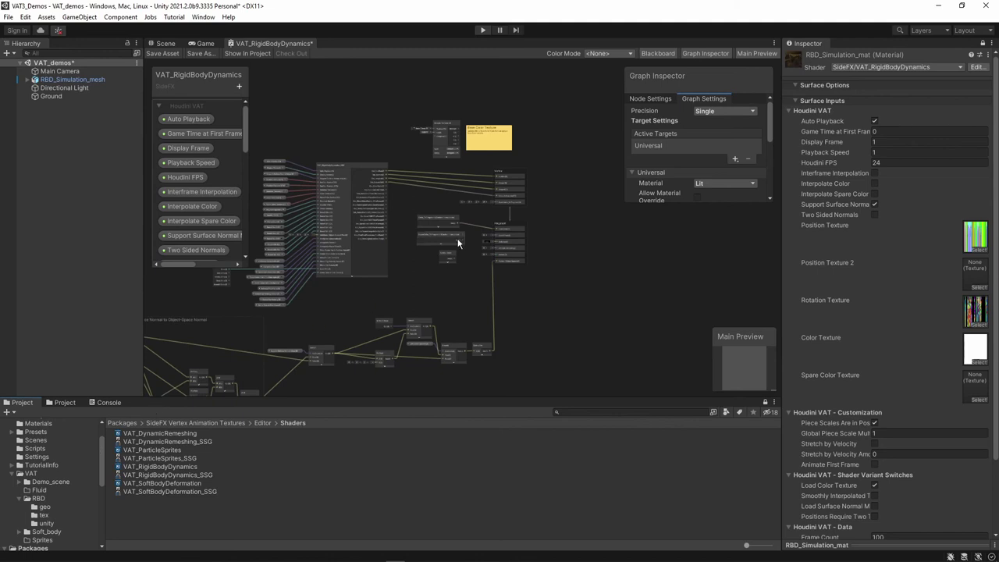
scroll(435, 237, "up", 3)
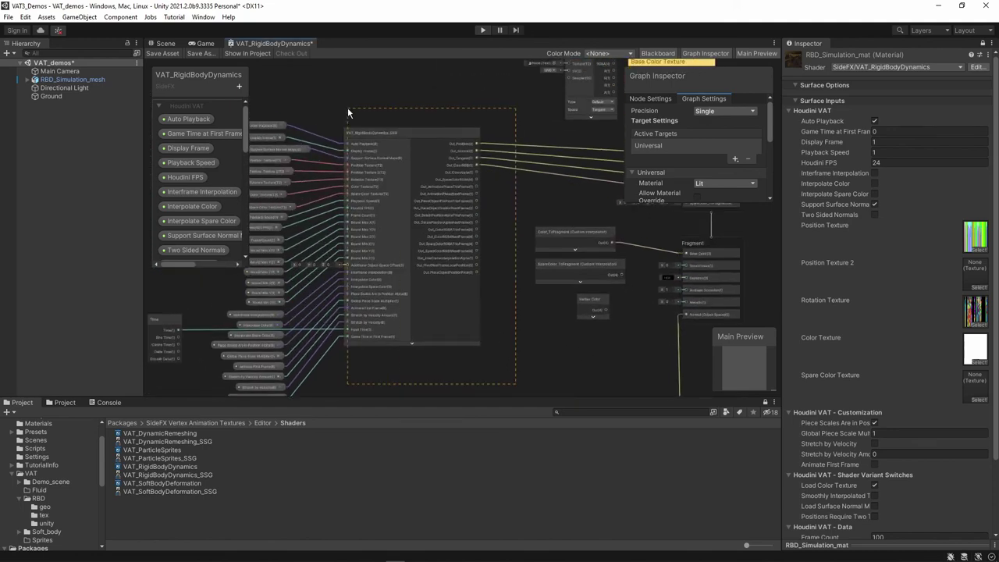
left_click_drag(345, 104, 346, 105)
scroll(367, 153, "up", 2)
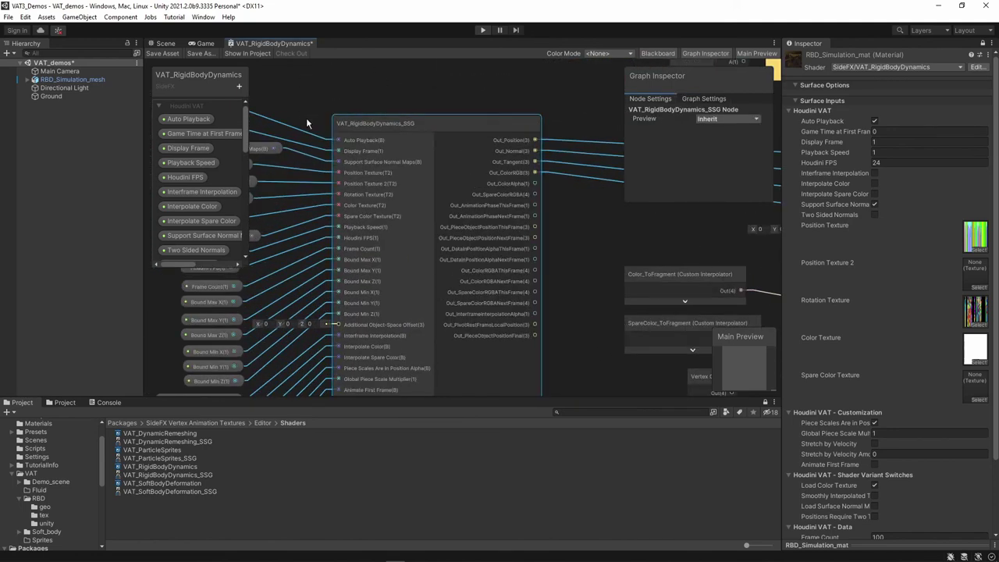
left_click(323, 86)
scroll(324, 89, "down", 3)
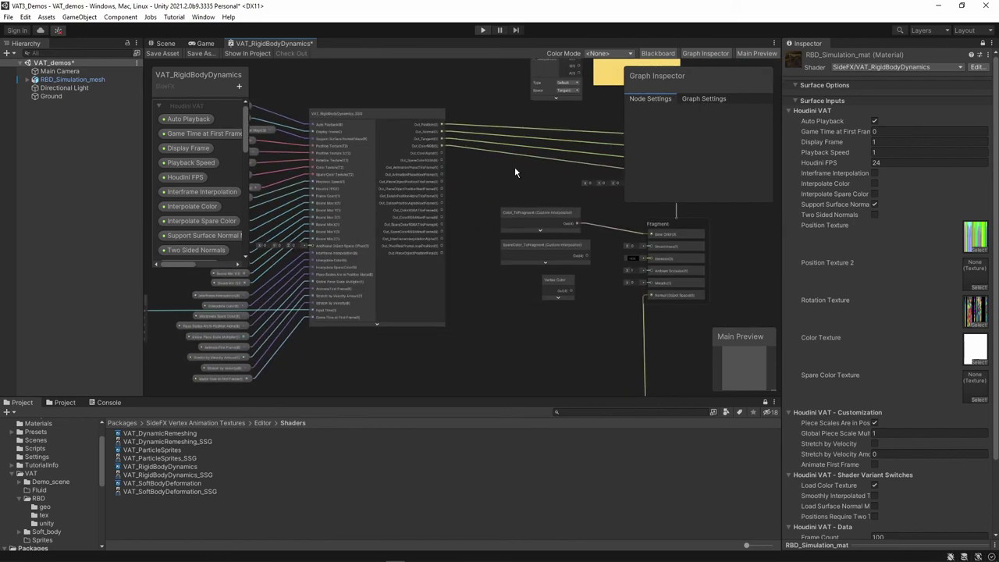
scroll(507, 172, "up", 2)
scroll(538, 152, "up", 3)
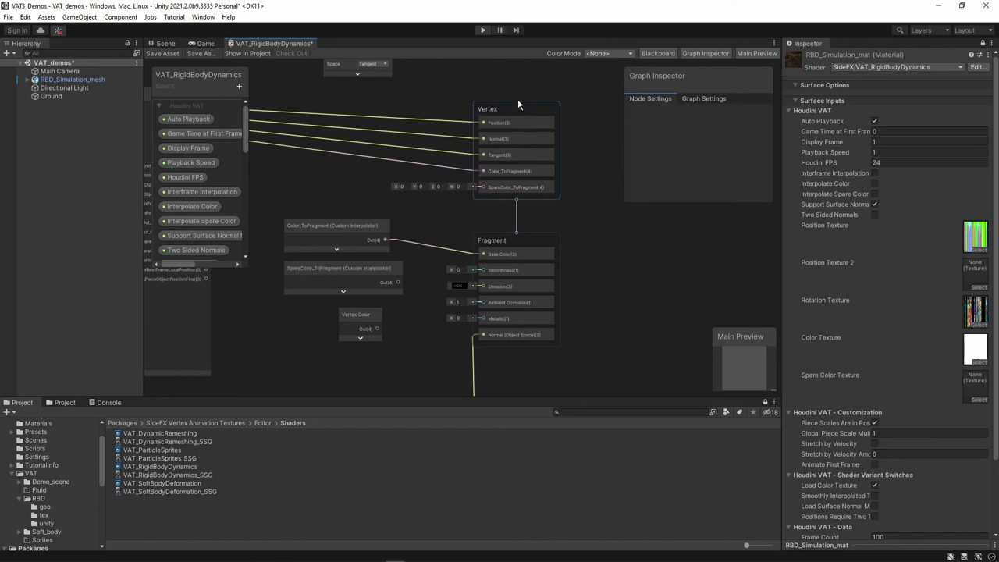
left_click(323, 220)
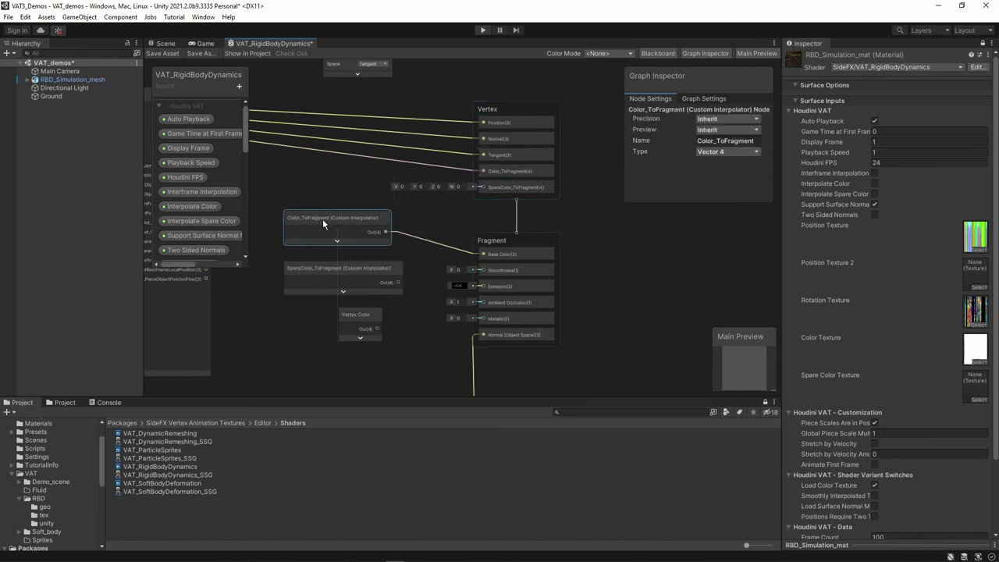
scroll(331, 228, "up", 2)
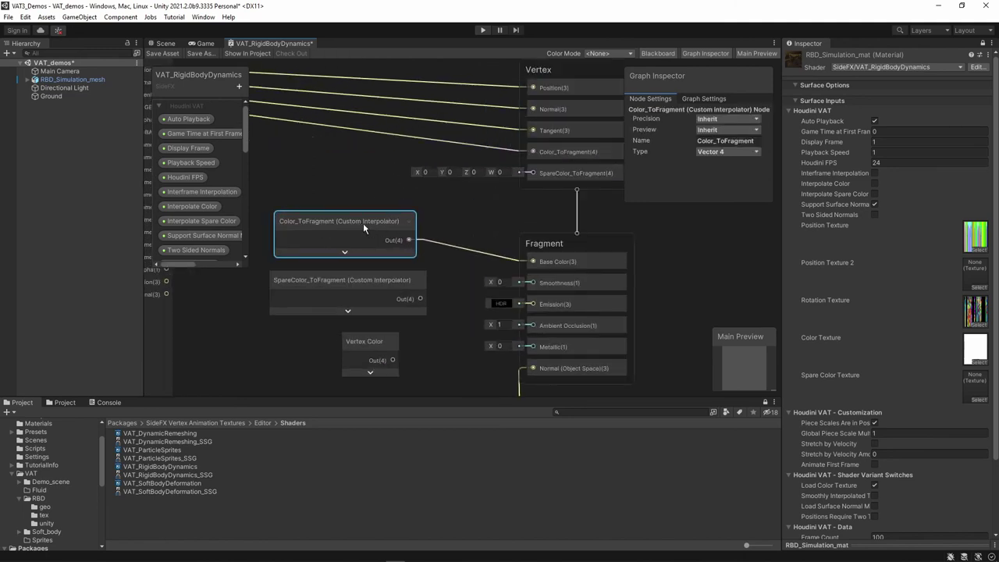
scroll(343, 183, "down", 2)
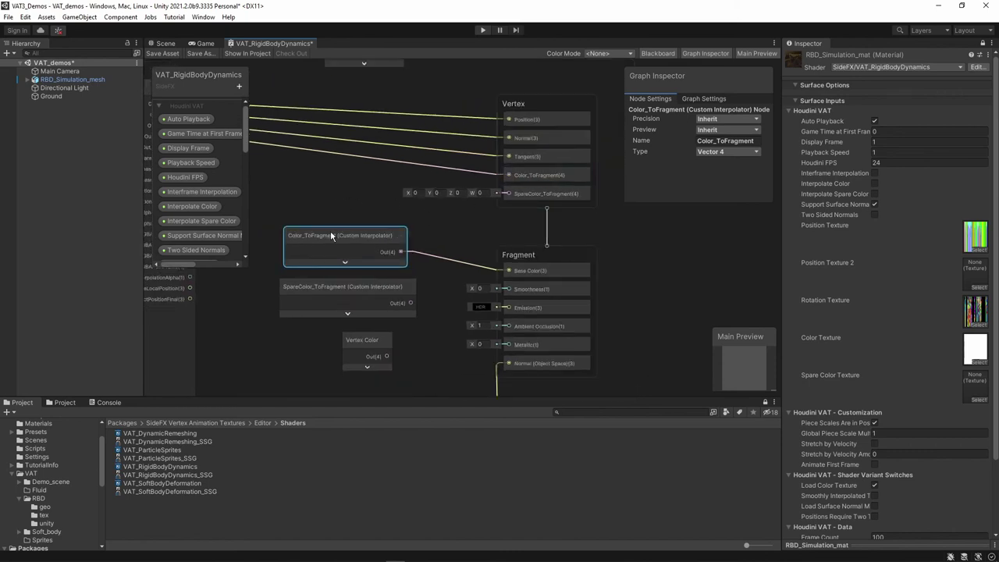
mouse_move(330, 236)
left_mouse_down()
mouse_move(337, 228)
mouse_move(328, 233)
left_mouse_up()
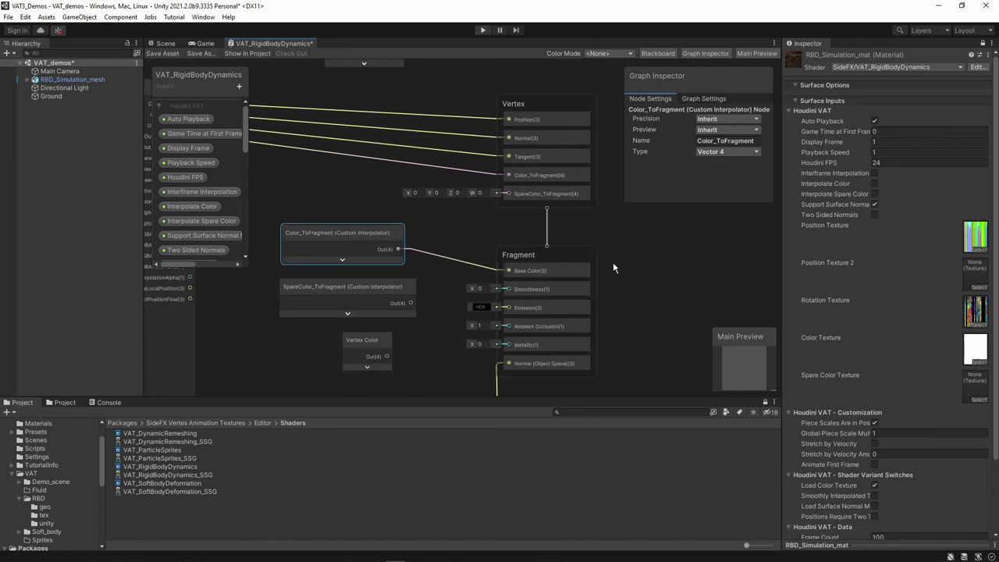
mouse_move(594, 250)
middle_mouse_down()
mouse_move(542, 244)
mouse_move(578, 246)
middle_mouse_up()
scroll(578, 246, "down", 3)
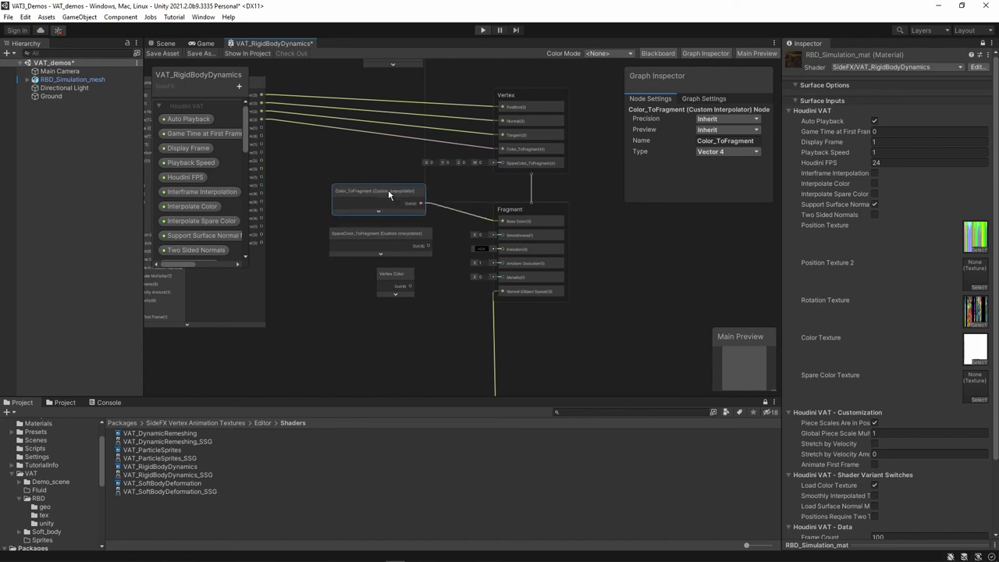
scroll(387, 194, "up", 3)
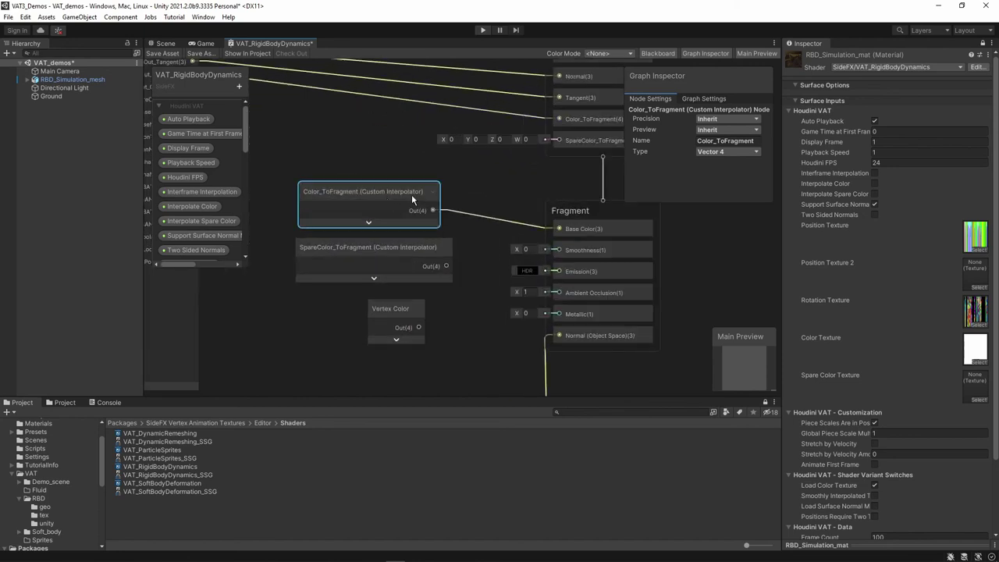
middle_click_drag(506, 202, 433, 205)
left_click(433, 206)
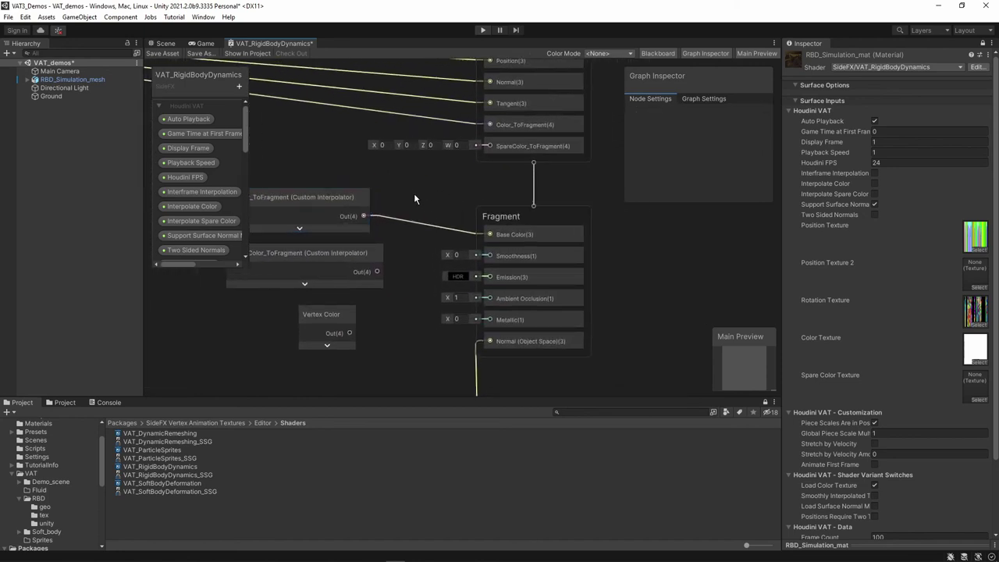
scroll(414, 199, "down", 5)
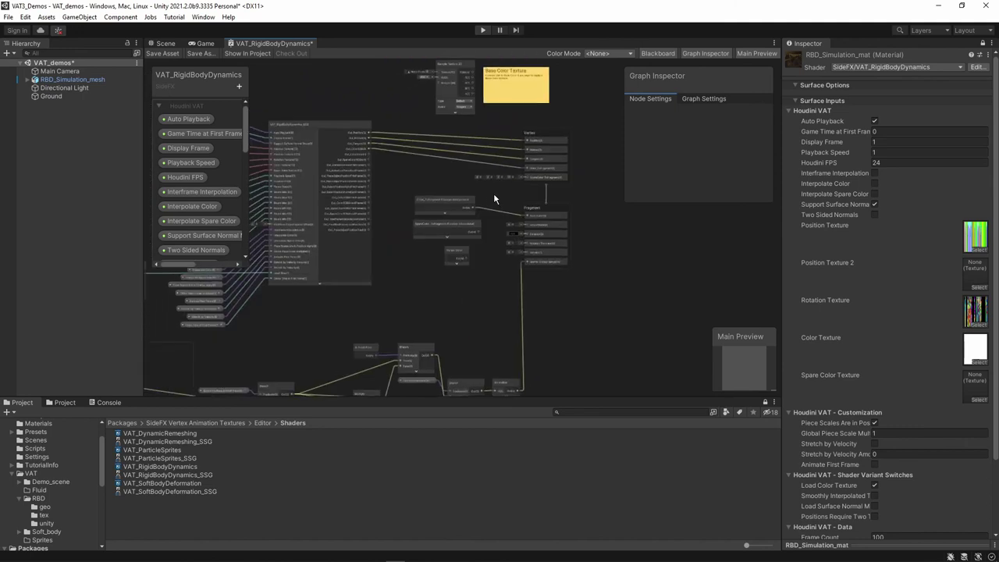